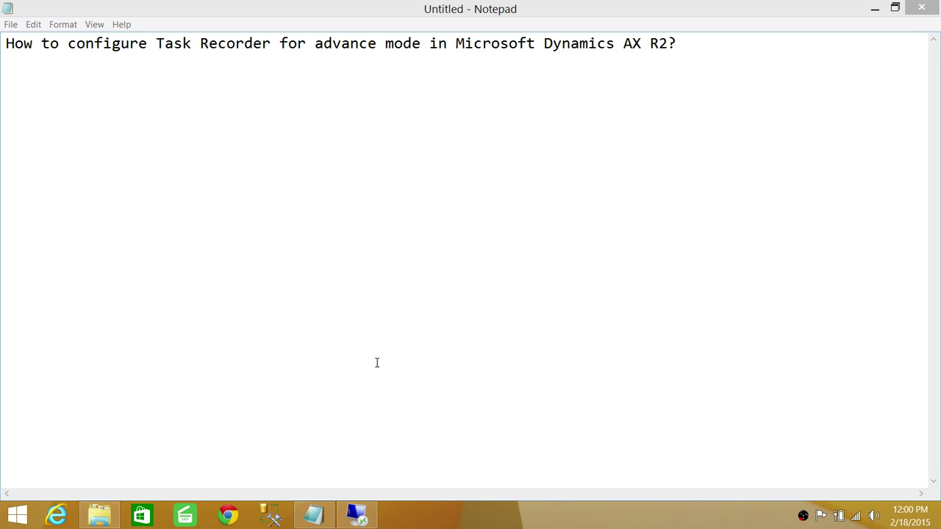
List six numbered topics under the heading: Configuring Parameters, Configuring Industry, Configuring Framework, Configuring Hierachy Level, Create a New Node, Selecting a Business process type to record
click(29, 80)
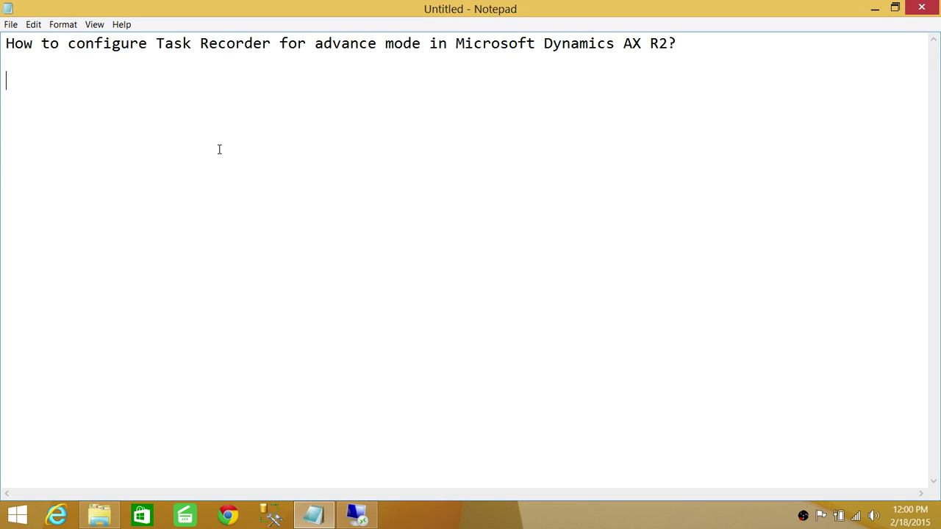
text(1 - Configuring Parameters 2 - Configuring Industry 3 - Configuring Framework 4 - Configuring Hierachy Level 5 - Create a New Node 6 - Selecting a Business process type to record)
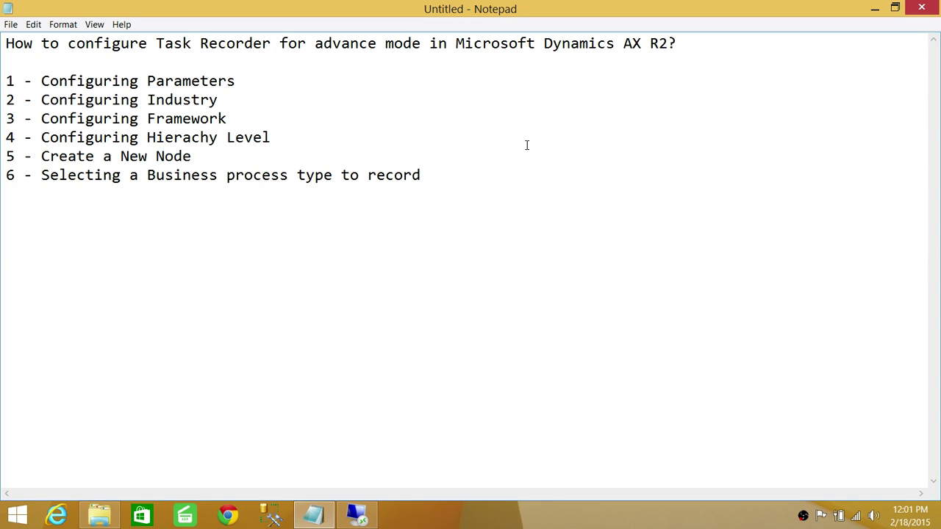
Switch to the Microsoft Dynamics AX remote session, close the open Task recorder and launch it again
click(358, 515)
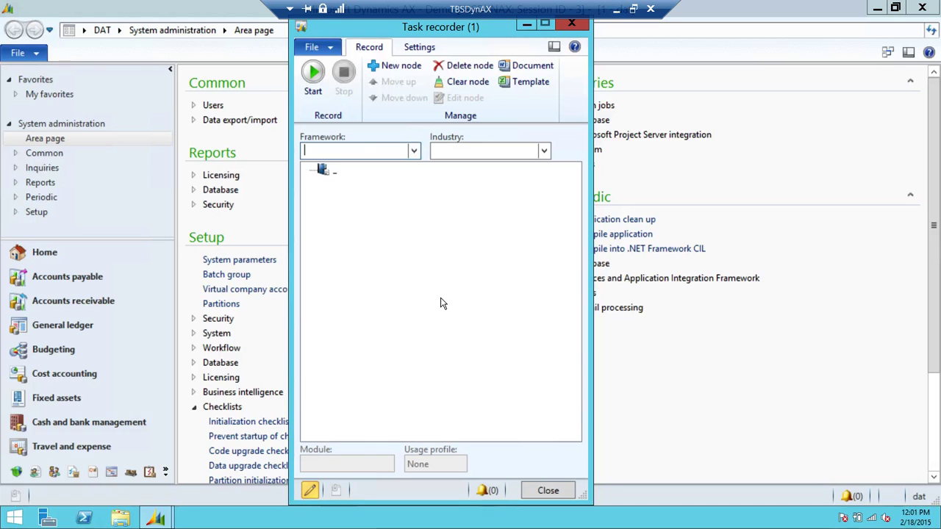
click(571, 24)
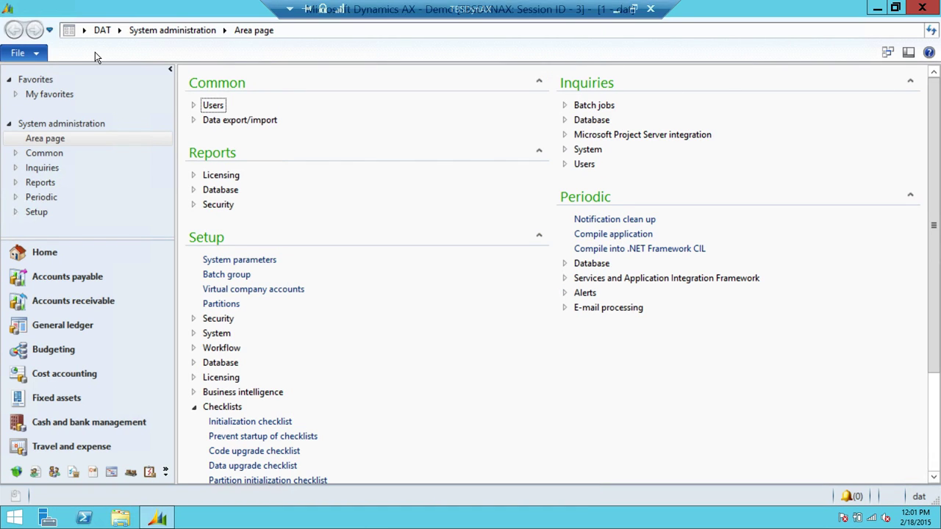
click(34, 56)
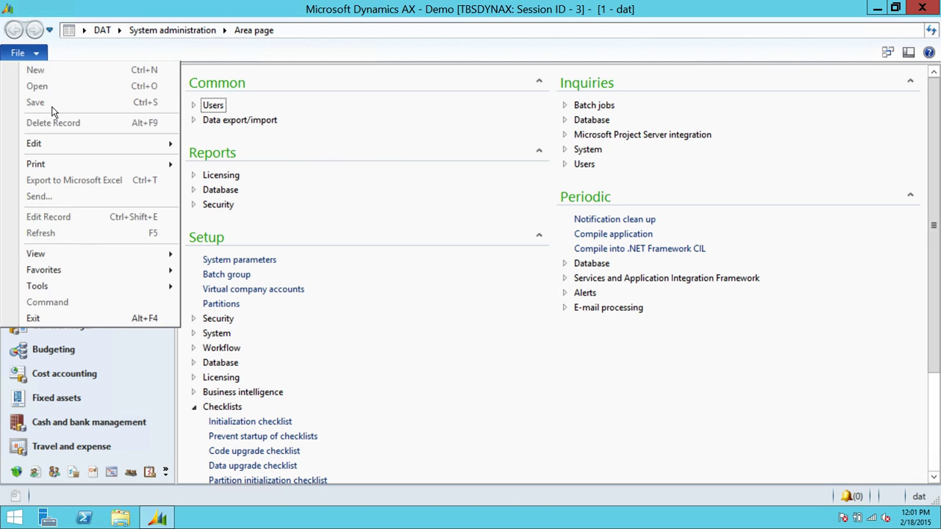
mouse_move(102, 285)
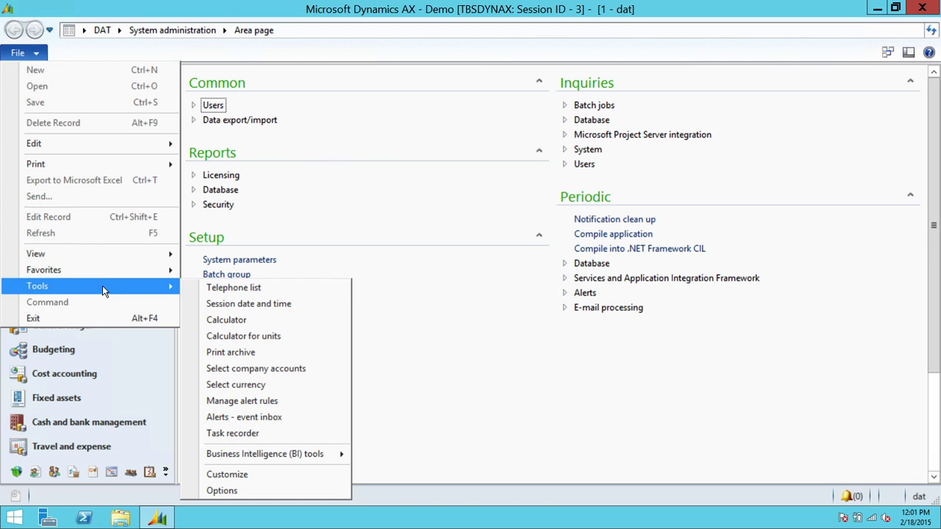
click(255, 433)
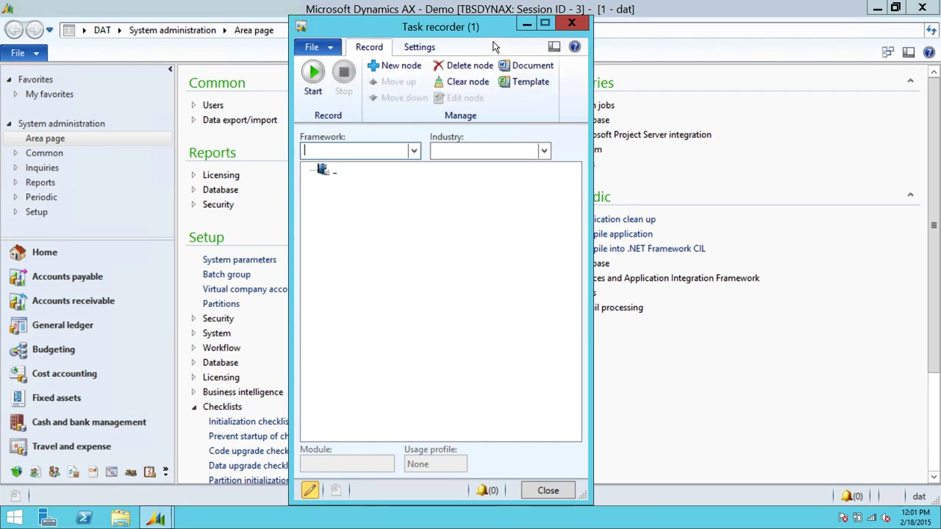
drag(482, 33, 481, 20)
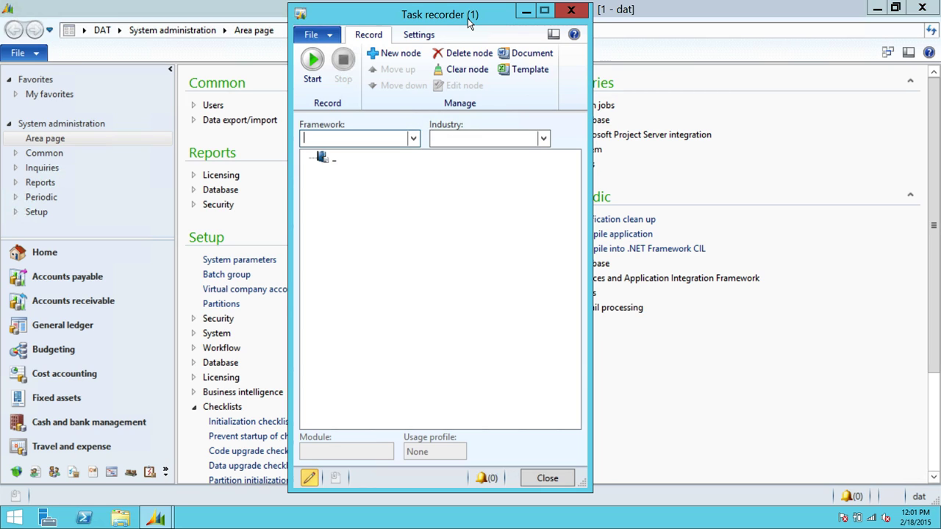
Set the recording file path in the Task recorder parameters to C:\DynamicsAX
click(430, 38)
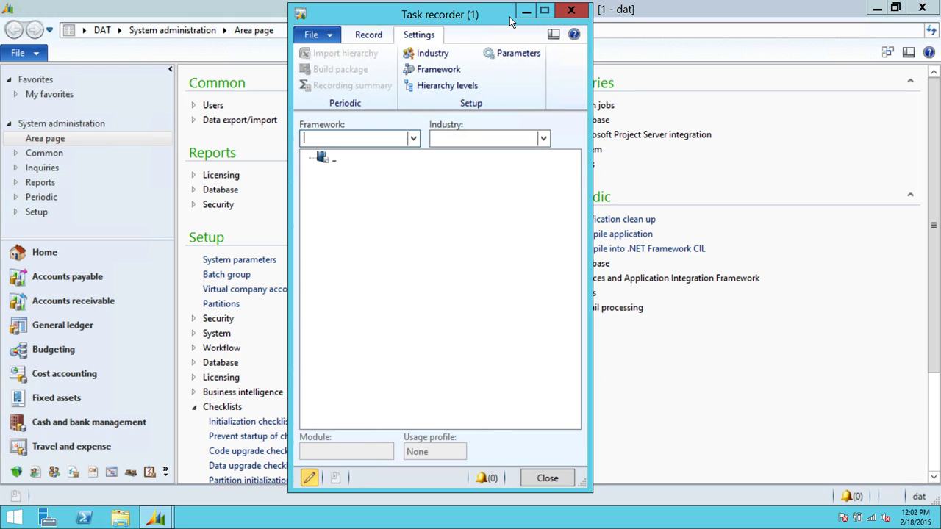
click(516, 59)
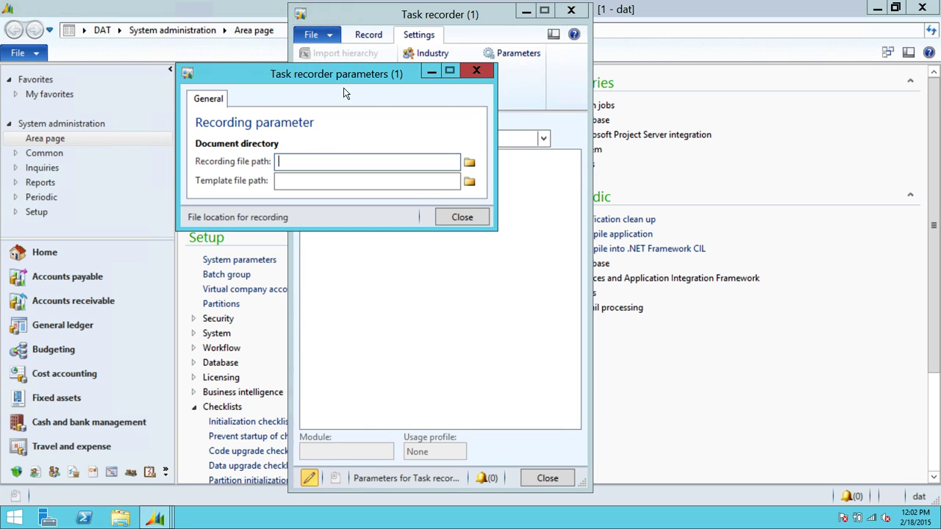
drag(356, 73, 475, 87)
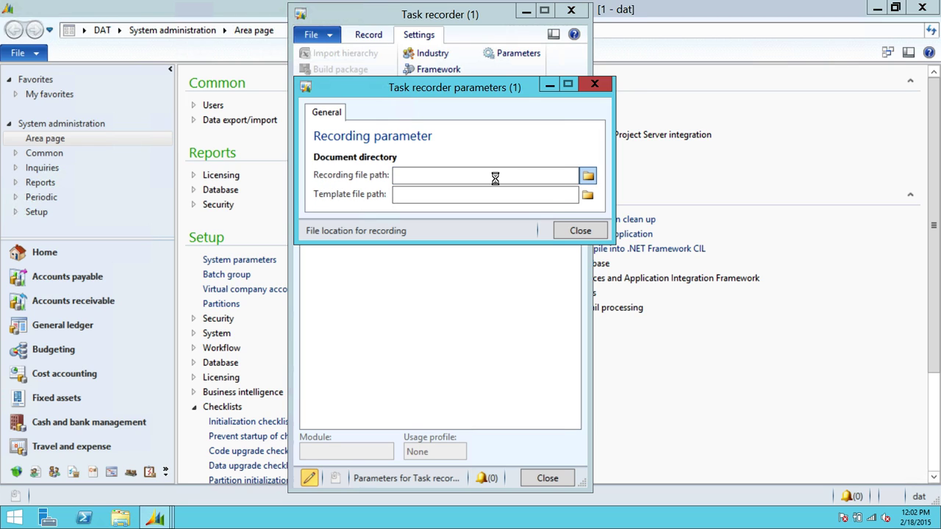
key(alt+Down)
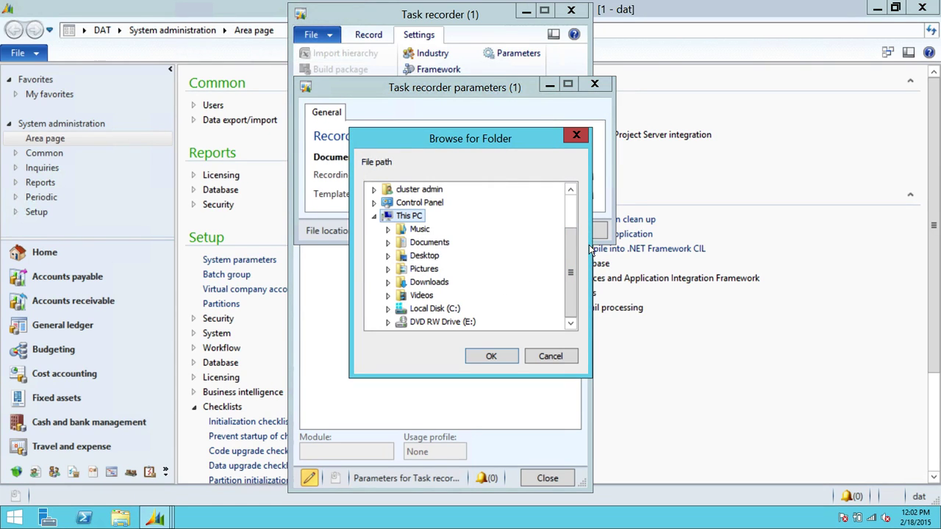
drag(570, 248, 574, 279)
mouse_move(567, 246)
mouse_down()
mouse_move(568, 238)
mouse_move(568, 262)
mouse_up()
click(388, 309)
scroll(570, 282, down, 1)
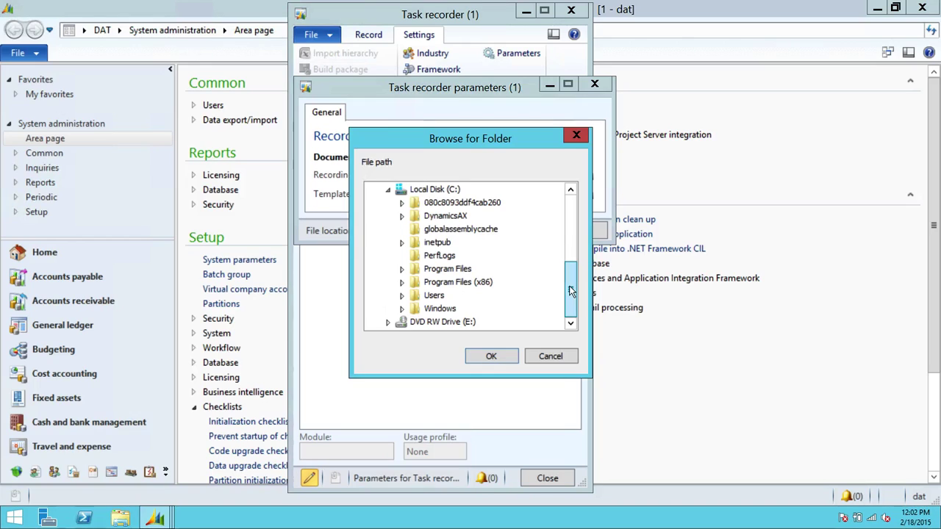
click(474, 215)
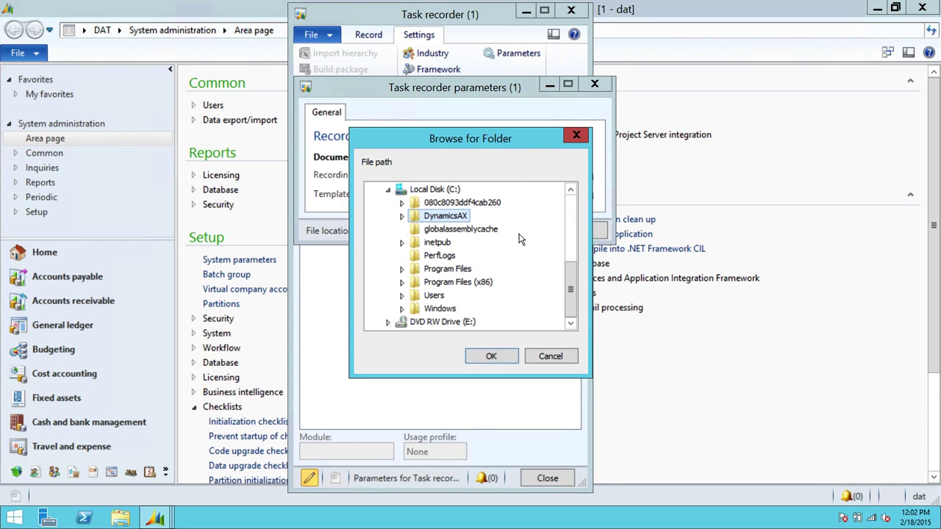
click(493, 357)
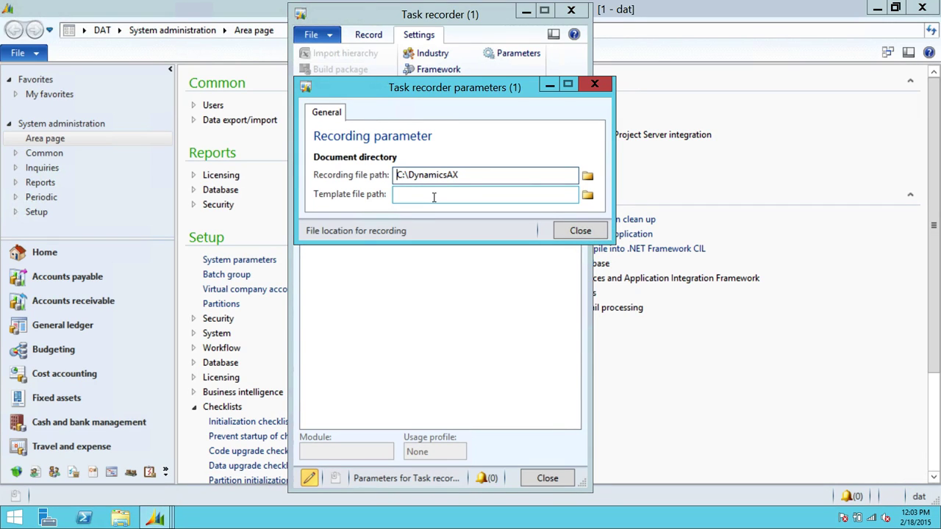
click(580, 231)
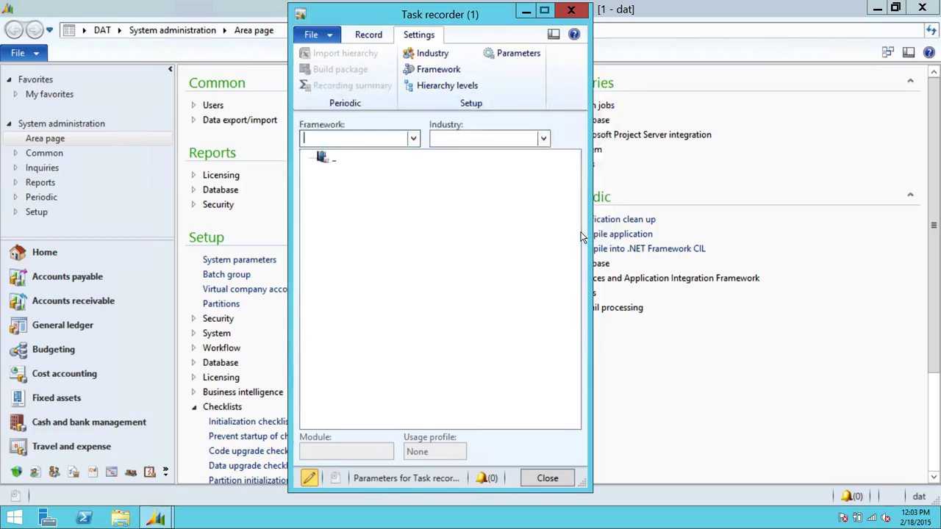
Create a Task recorder industry with the code Techbrothers and the name Techbrothers
click(432, 57)
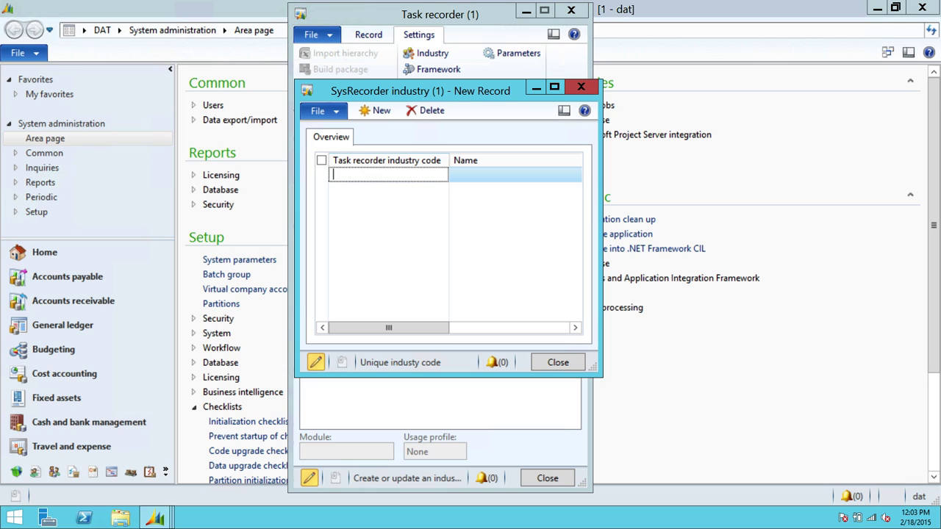
text(Techbrothers)
click(505, 174)
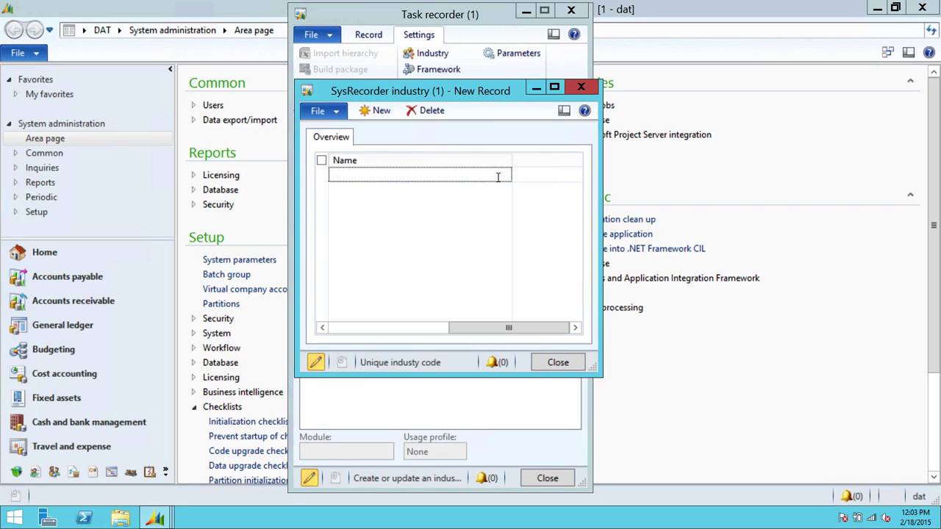
text(Techbrothers)
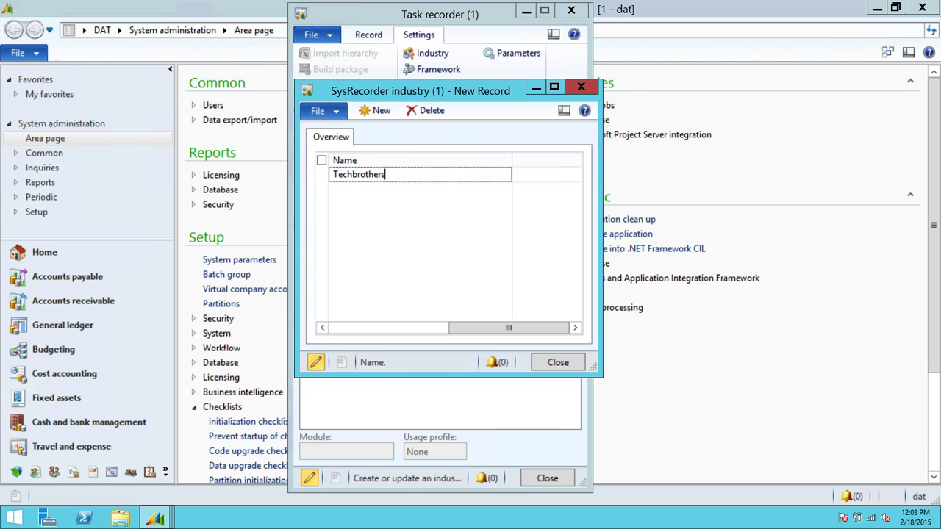
mouse_move(515, 329)
mouse_down()
mouse_move(390, 330)
mouse_move(500, 330)
mouse_up()
drag(372, 327, 356, 327)
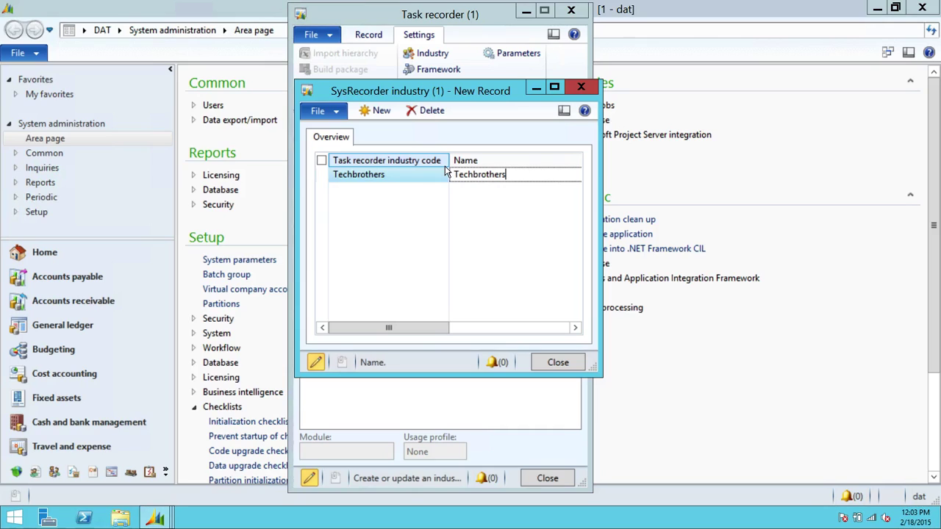
click(381, 112)
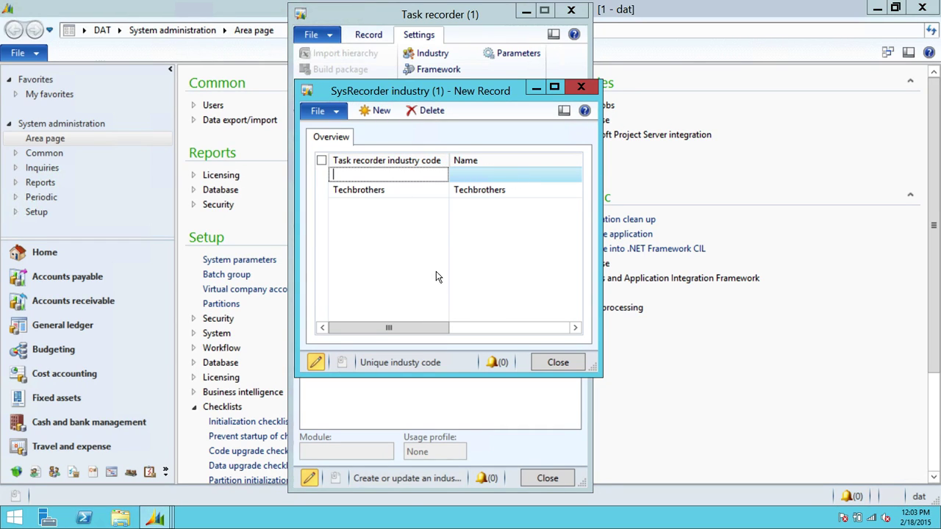
click(322, 173)
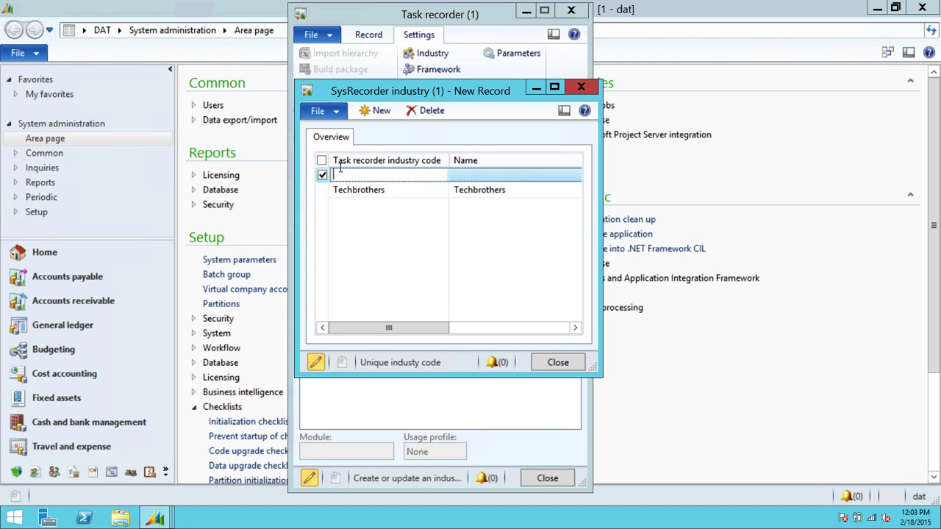
click(430, 110)
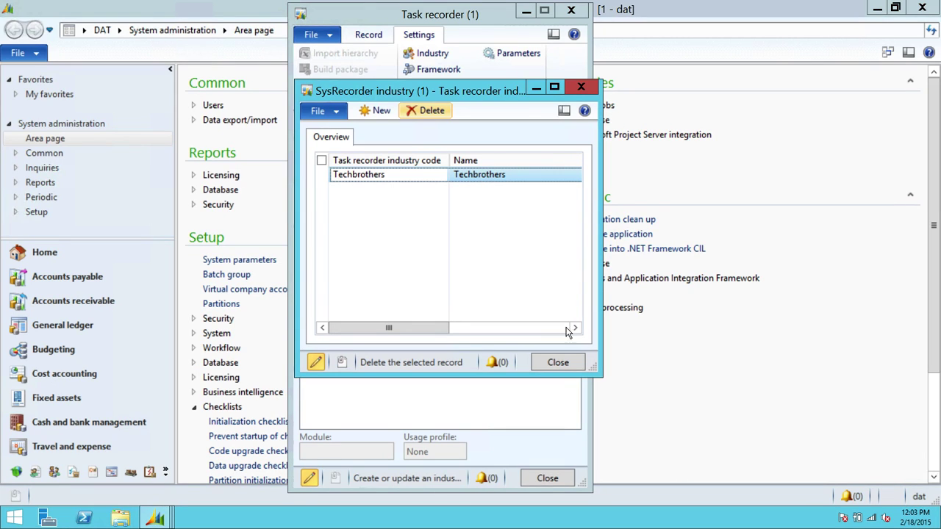
Close the industry setup and create a framework Techbrothers with the framework name Techbrothers and the publisher Techbrothers LLC
click(558, 362)
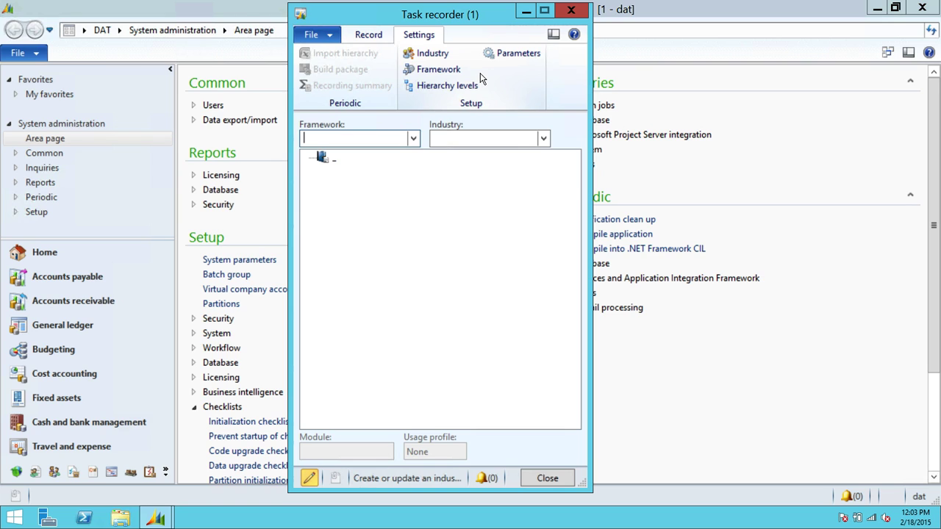
click(453, 71)
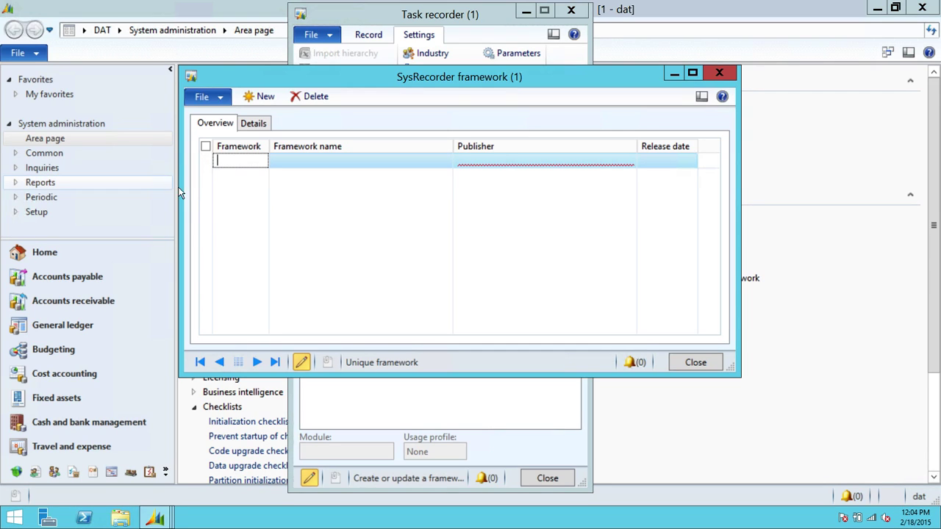
text(T)
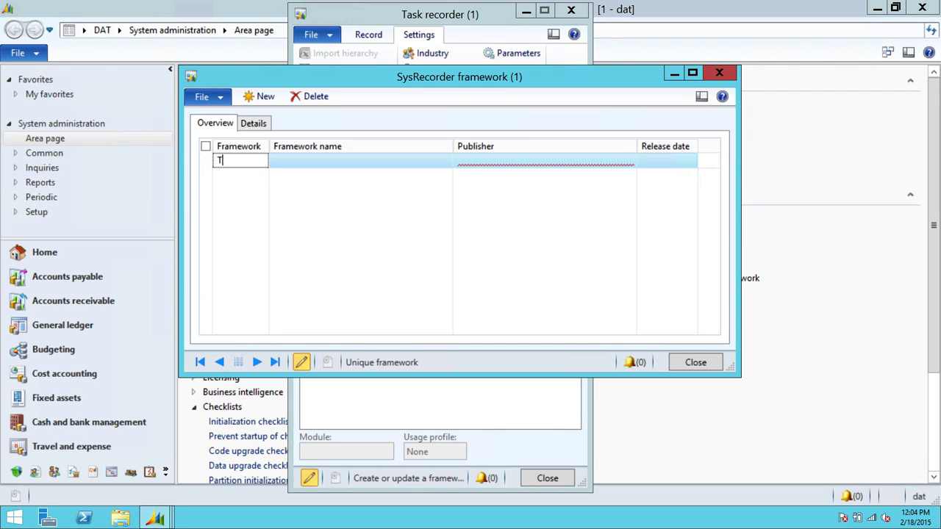
text(echbrothers)
click(355, 164)
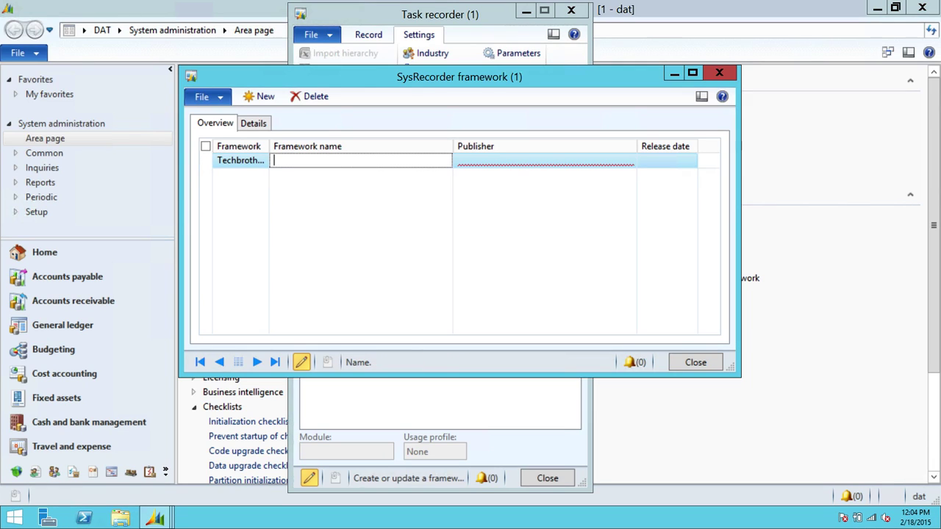
text(Techbrothers)
click(488, 161)
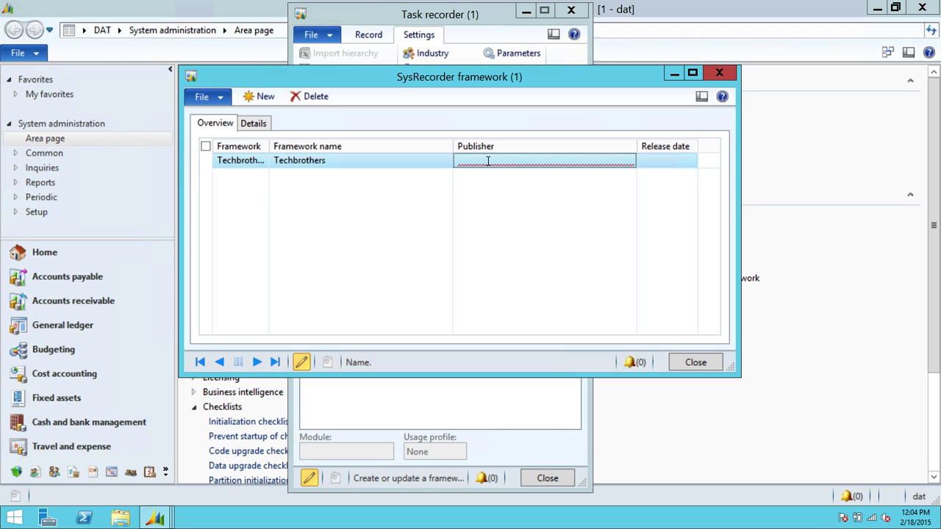
text(TechBro)
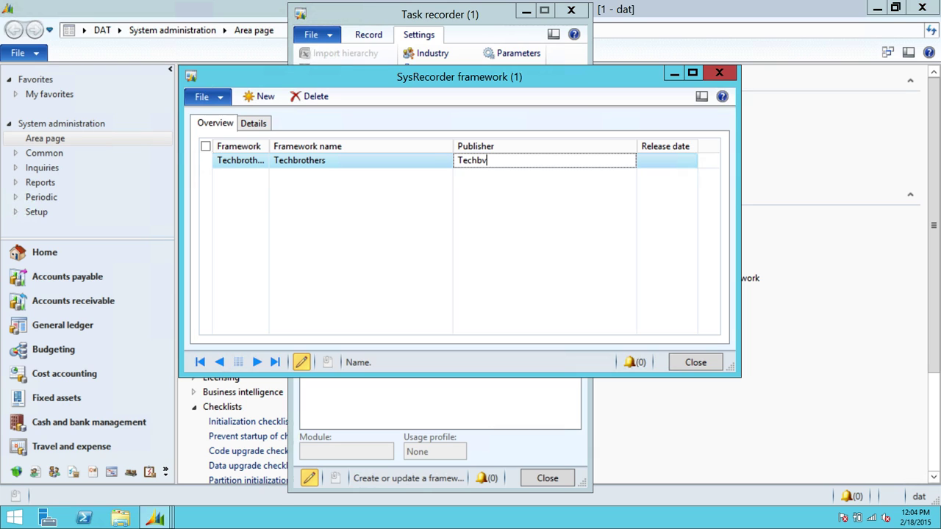
key(BackSpace)
key(BackSpace)
key(BackSpace)
text(brothers LLC)
Review the detail fields of the Techbrothers framework and return to the framework overview
click(257, 127)
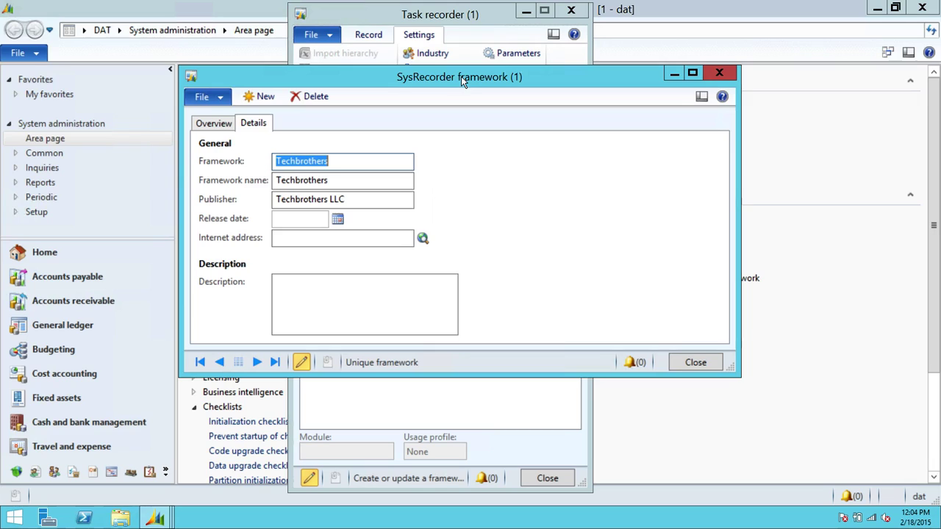
drag(461, 77, 468, 75)
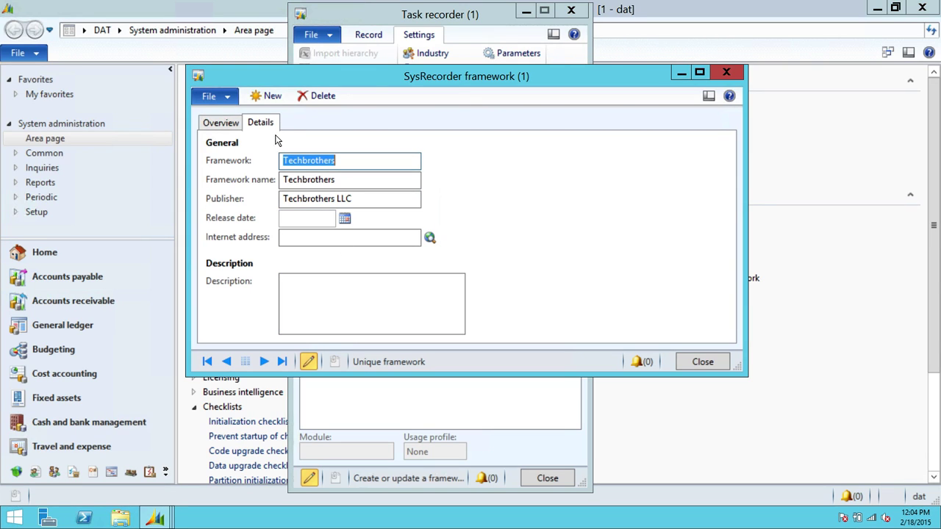
drag(440, 78, 457, 129)
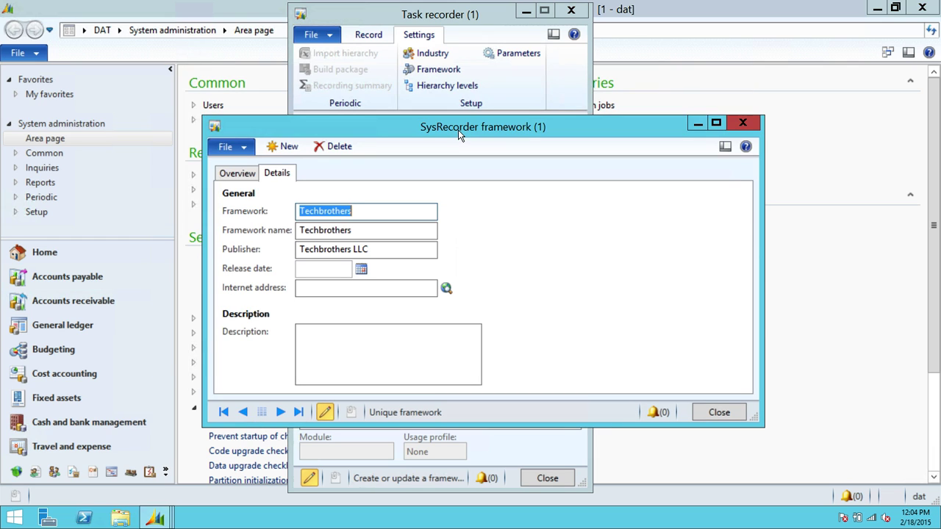
click(242, 173)
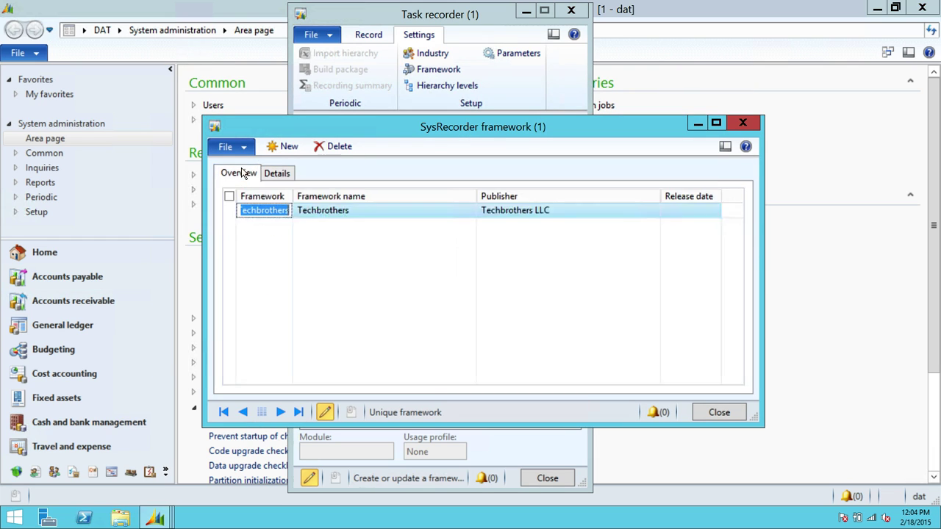
Close the framework setup and set the hierarchy levels to framework Techbrothers, industry Techbrothers and the Advanced recording mode
click(728, 412)
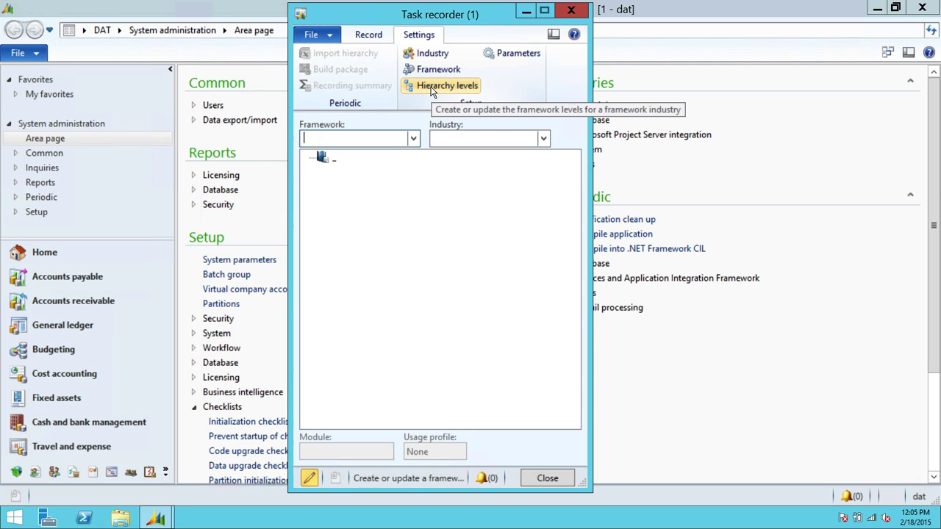
click(432, 87)
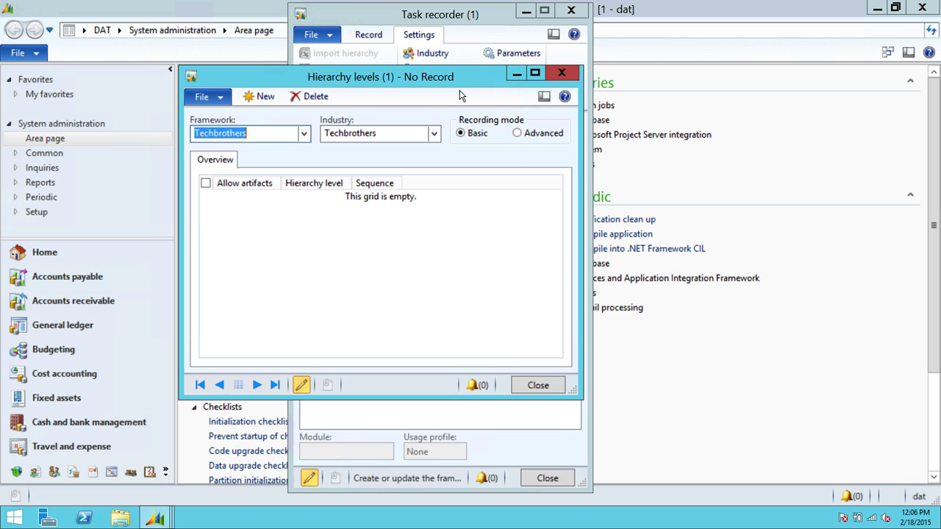
drag(453, 79, 480, 96)
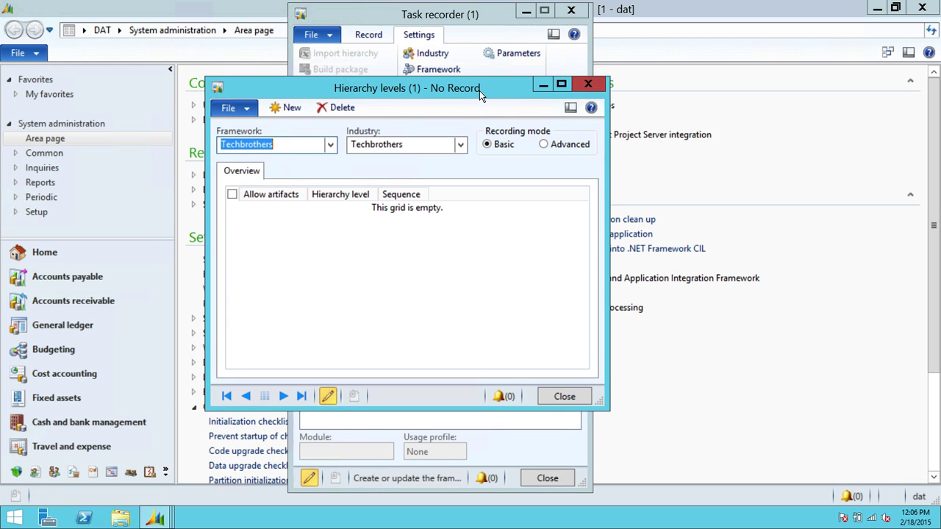
click(545, 145)
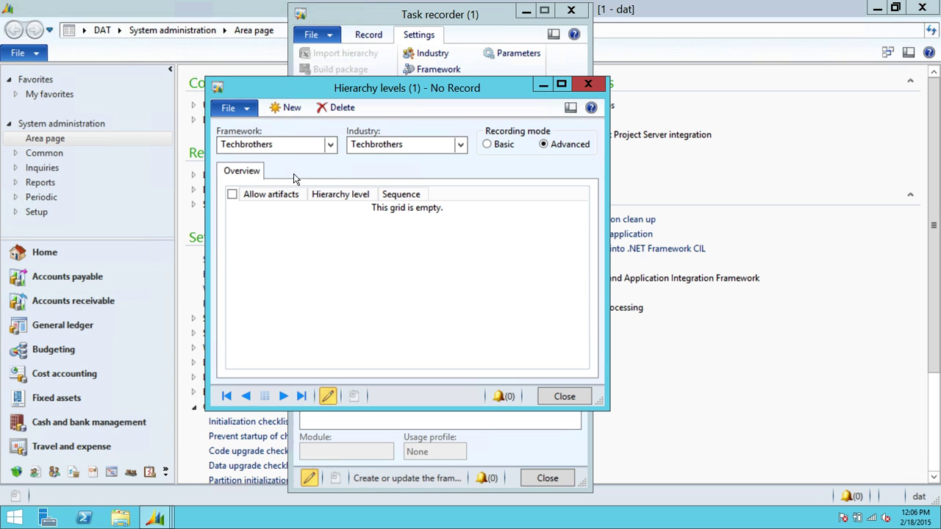
click(331, 146)
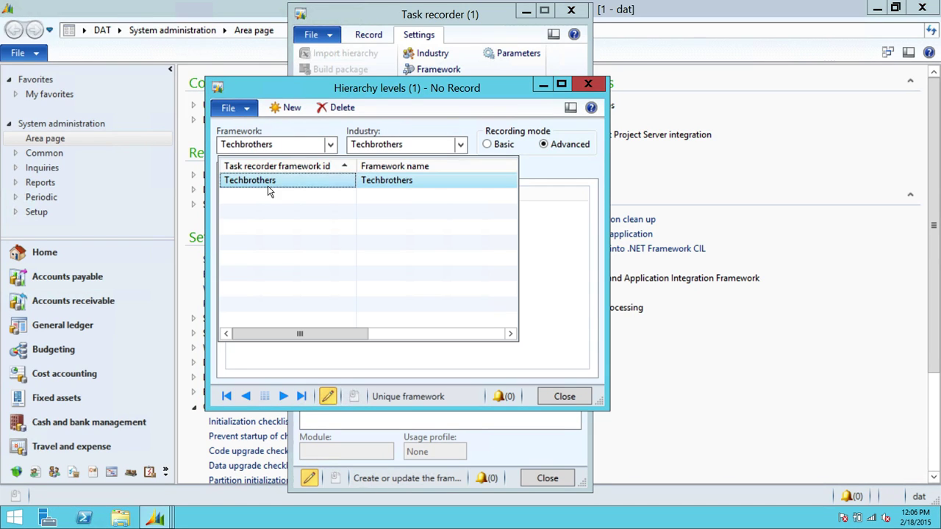
click(270, 184)
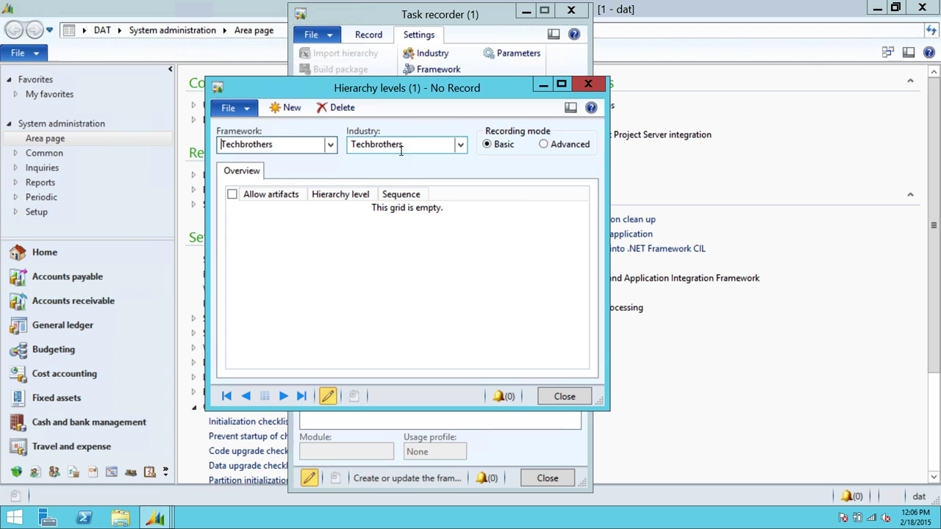
click(461, 145)
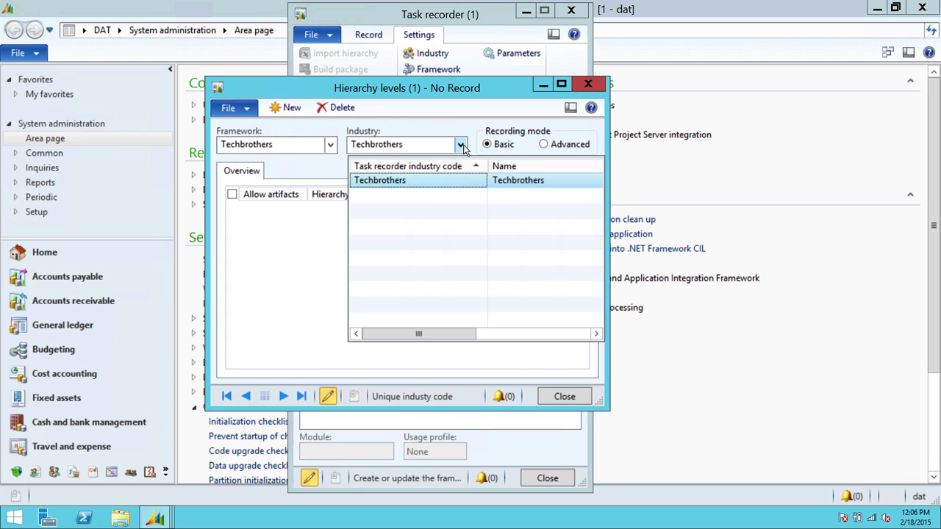
click(431, 180)
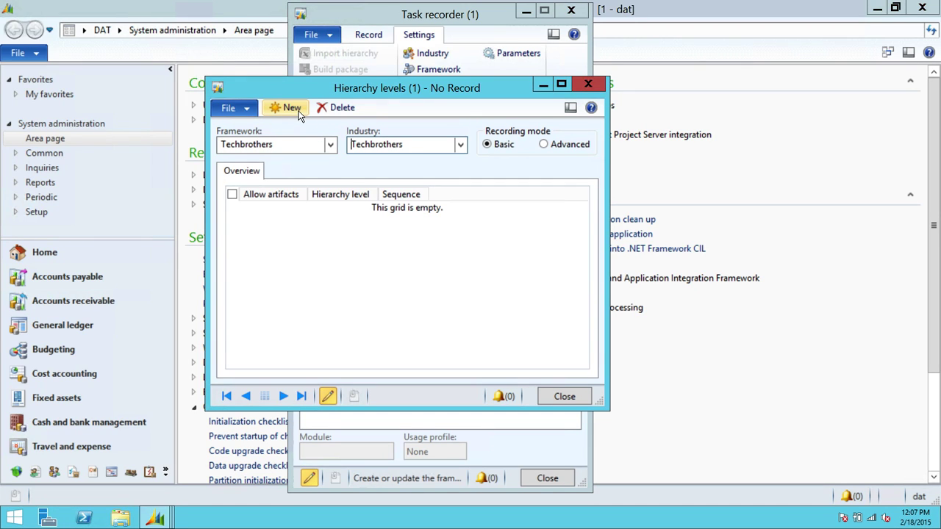
click(543, 145)
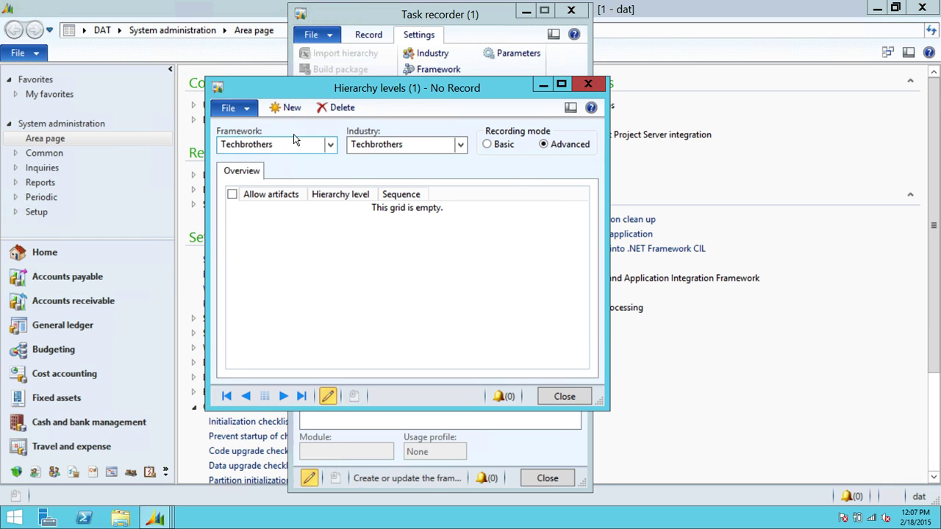
Add a hierarchy level 2 with sequence 2 and artifacts allowed, and close the hierarchy levels setup
click(289, 108)
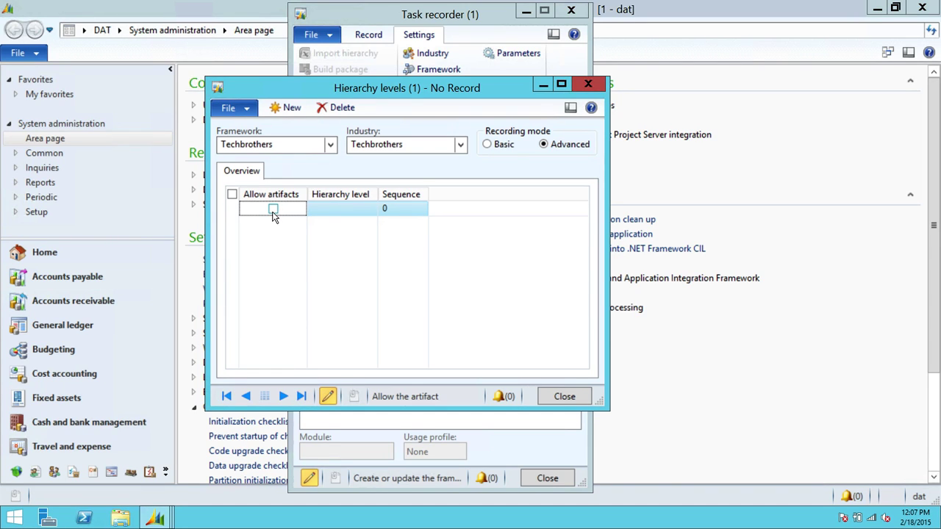
click(357, 209)
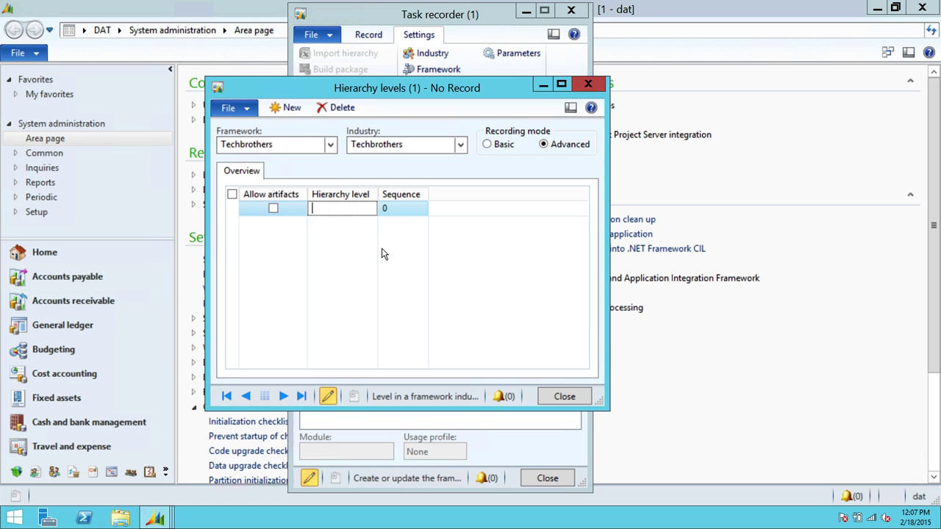
text(2)
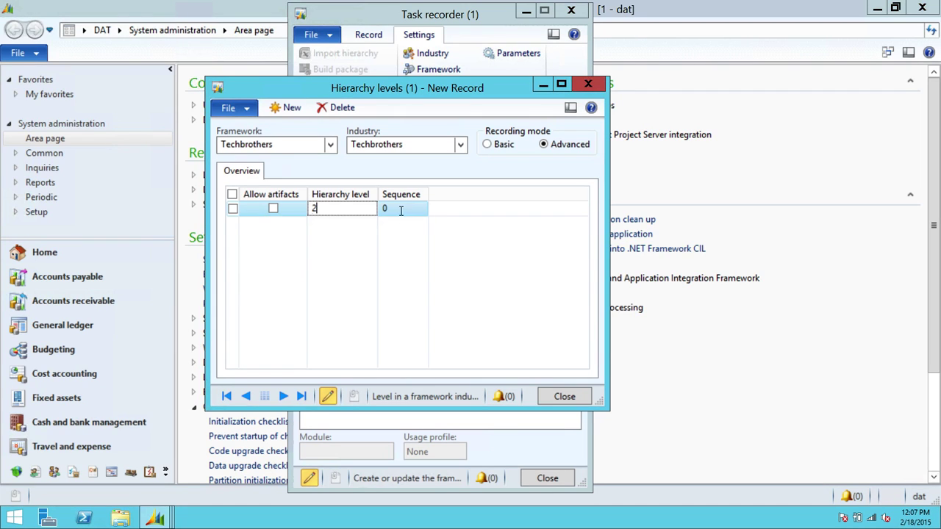
key(Tab)
key(BackSpace)
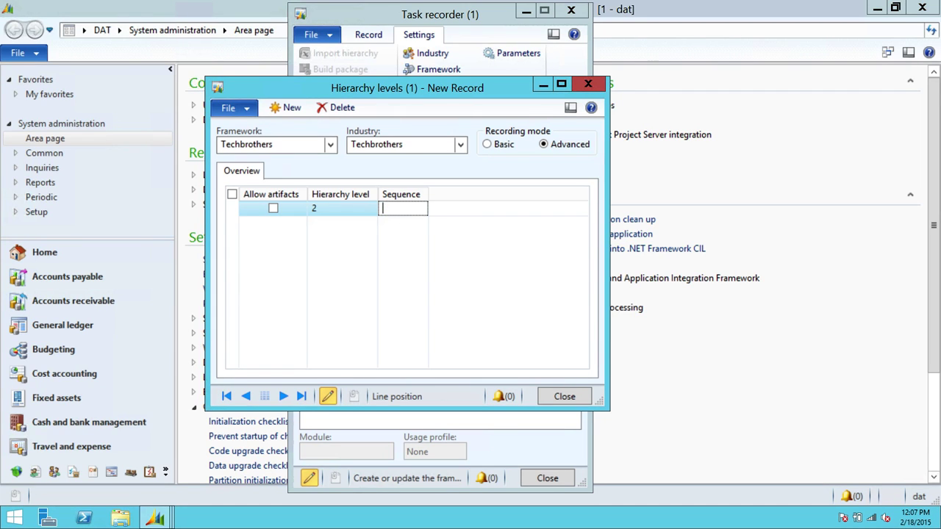
text(21)
key(ctrl+a)
click(274, 209)
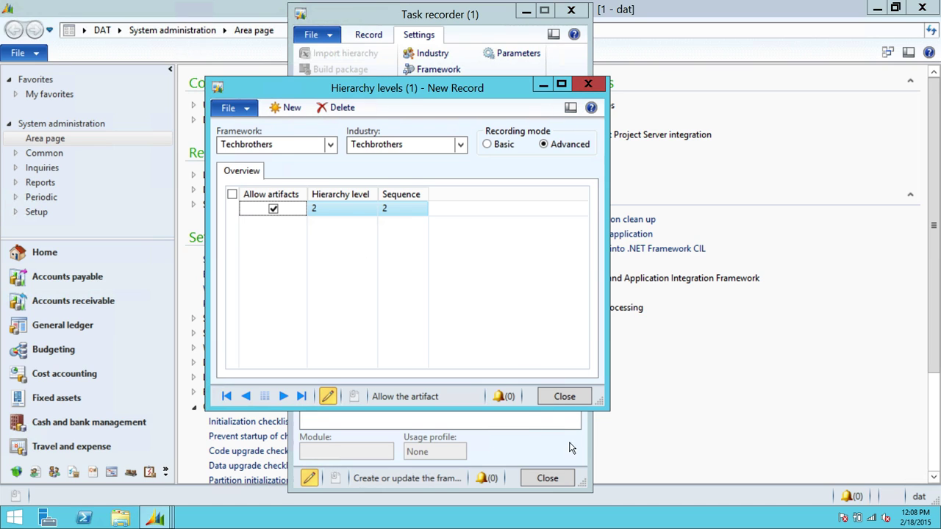
click(565, 397)
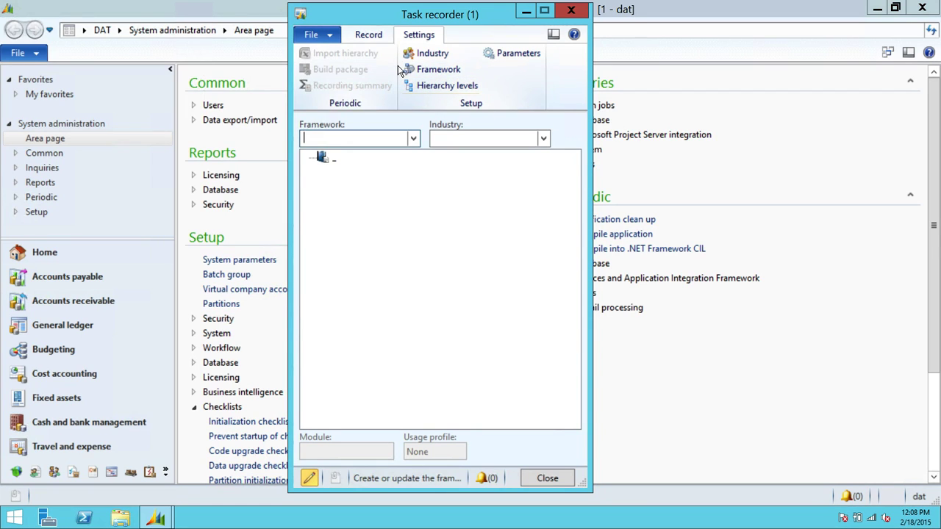
Choose the framework Techbrothers and the industry Techbrothers for recording in the Task recorder
click(414, 138)
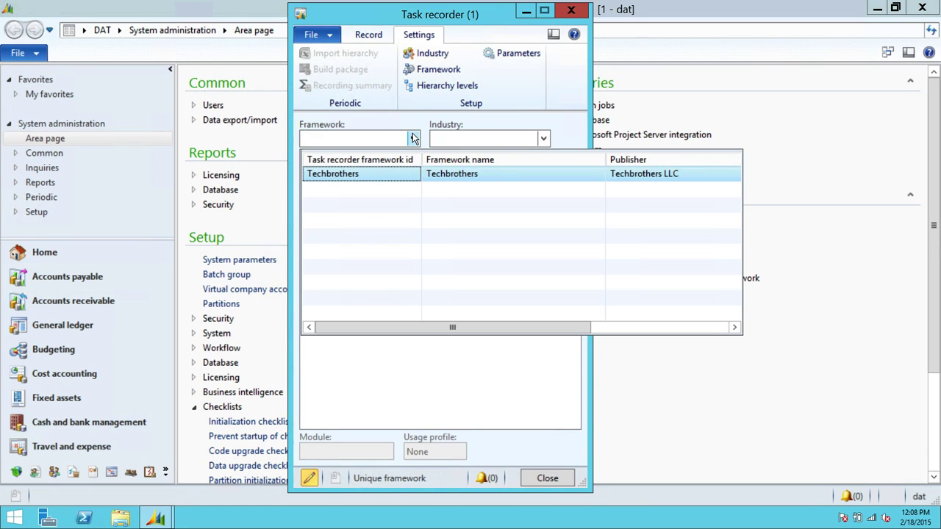
click(413, 138)
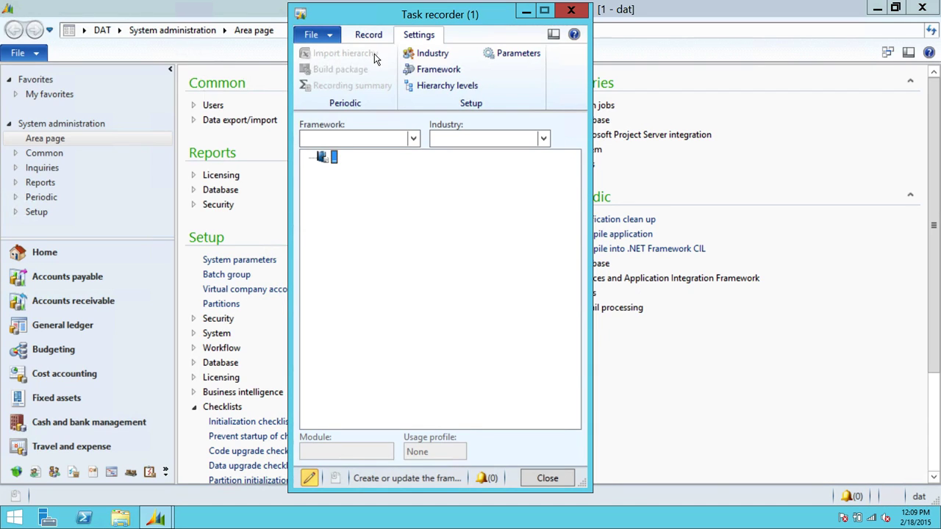
click(374, 35)
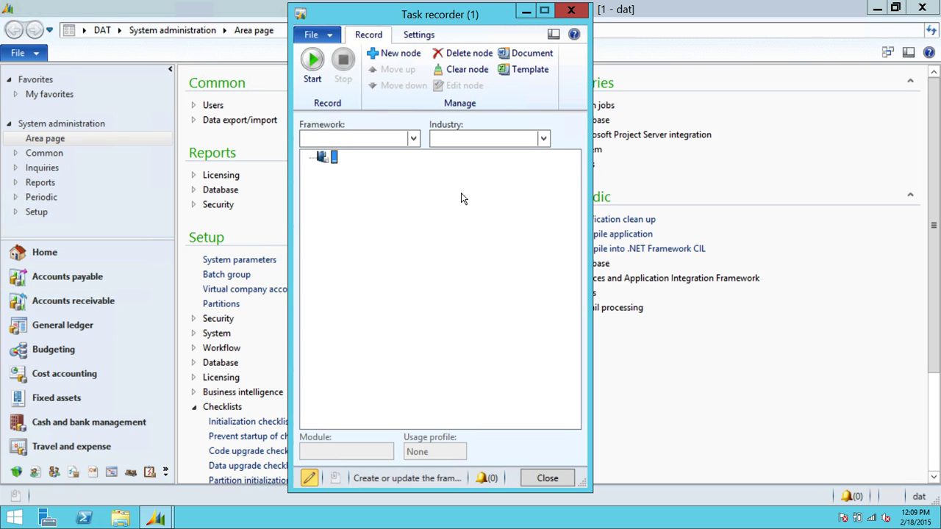
click(414, 140)
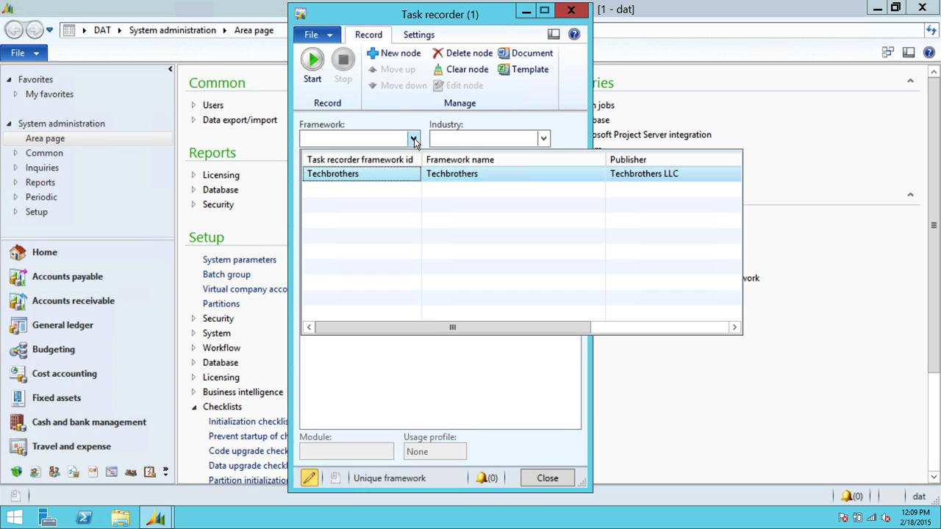
click(352, 181)
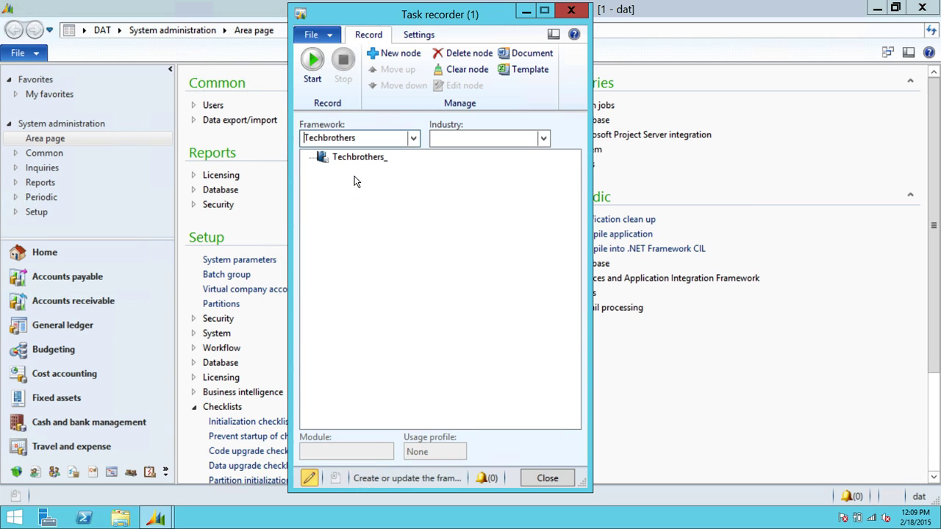
click(544, 139)
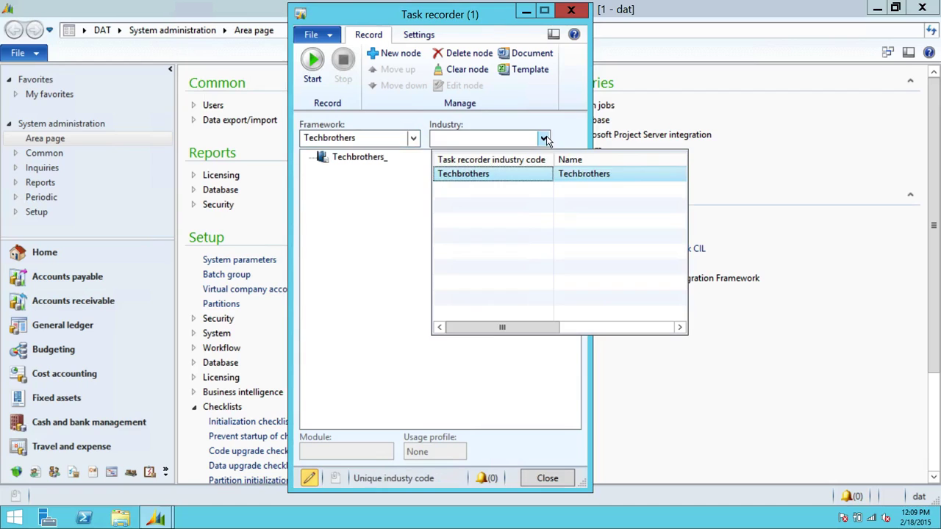
click(493, 175)
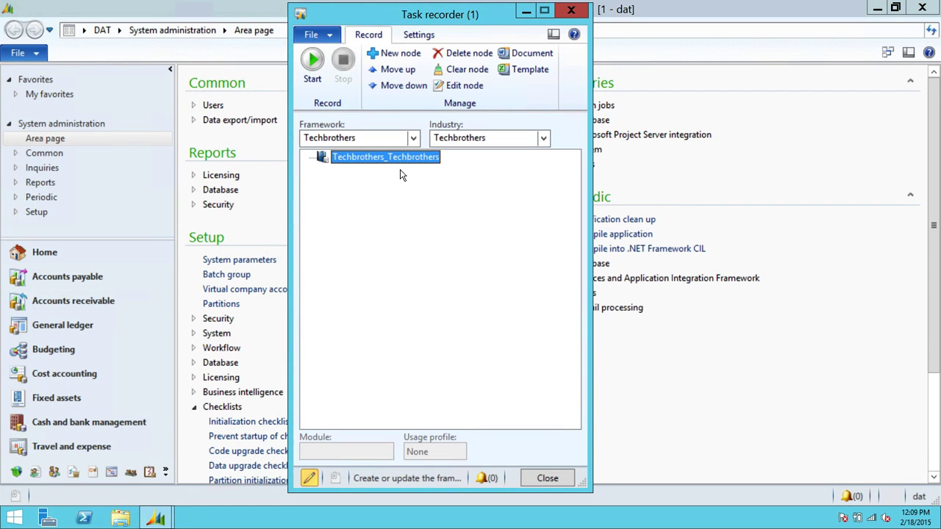
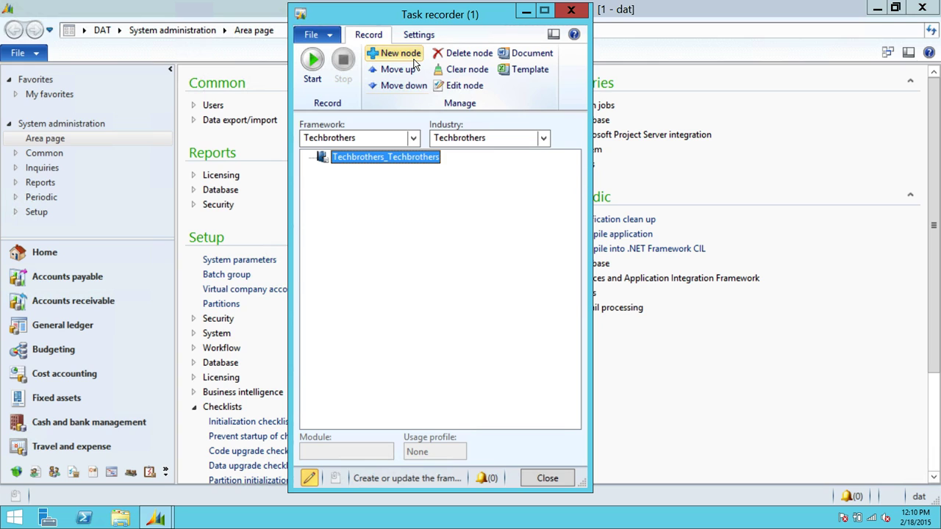
Start a new node under Techbrothers_Techbrothers named Customer_Create with the description "How to create customer"
click(398, 55)
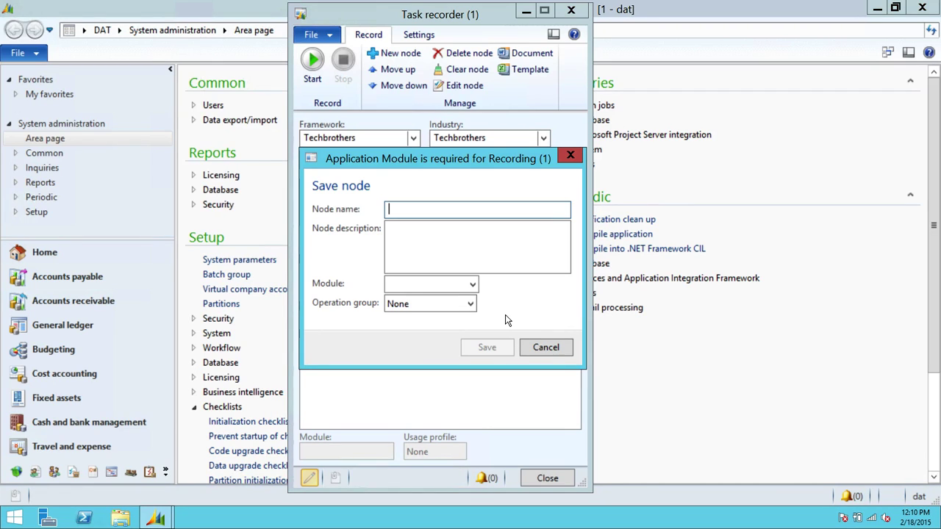
text(Custom)
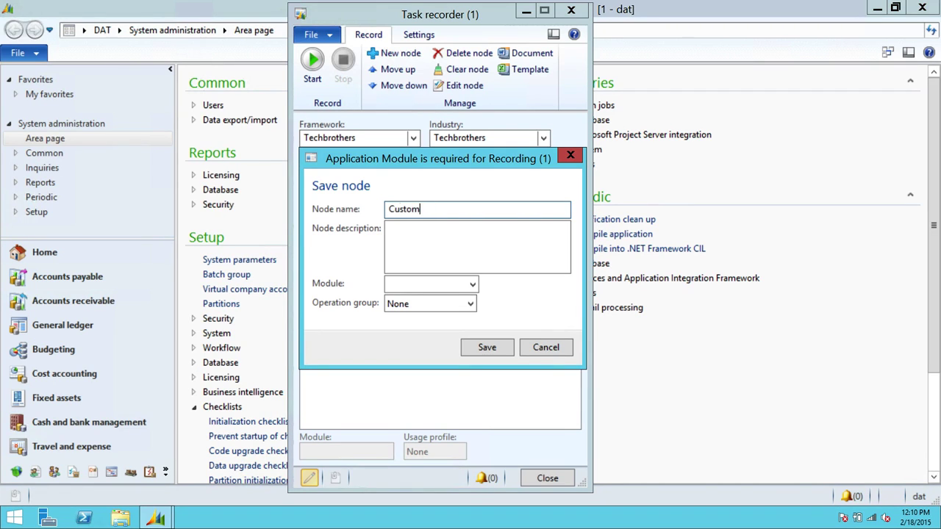
text(er_Create)
click(431, 233)
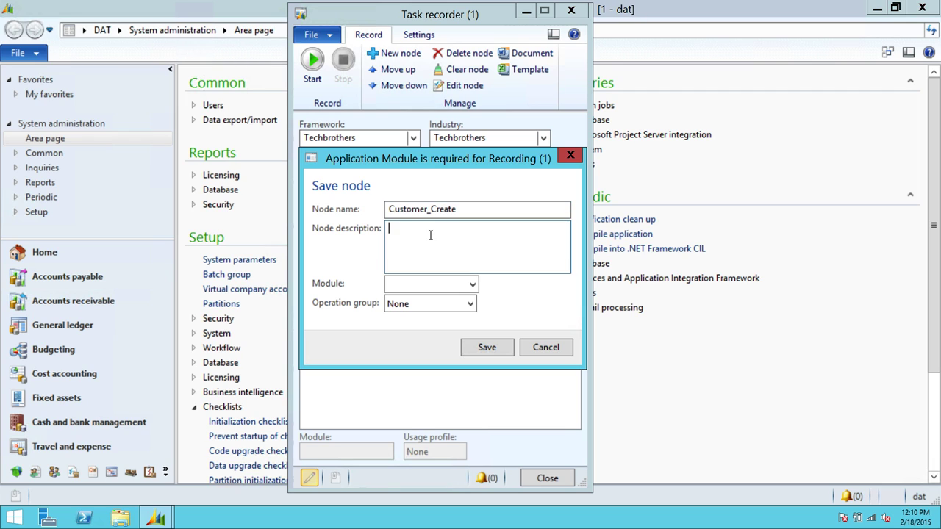
text(How to create custom)
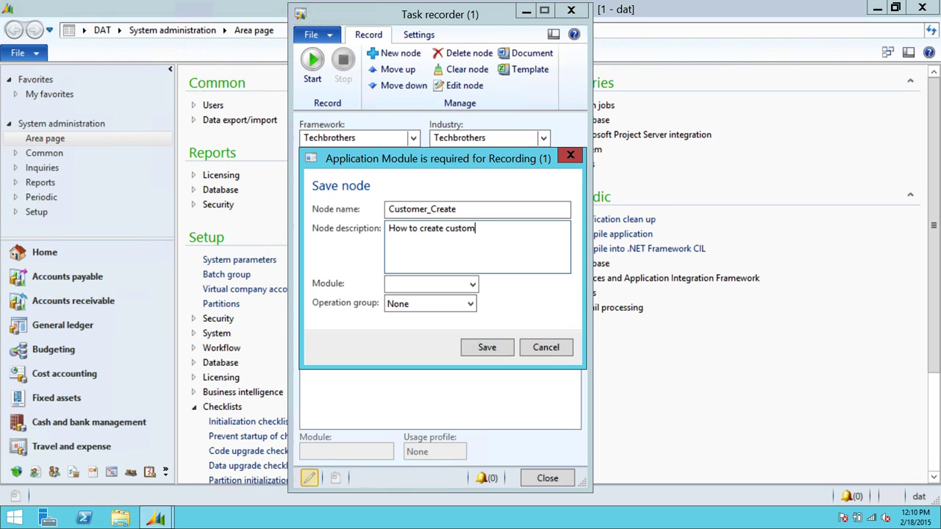
text(er)
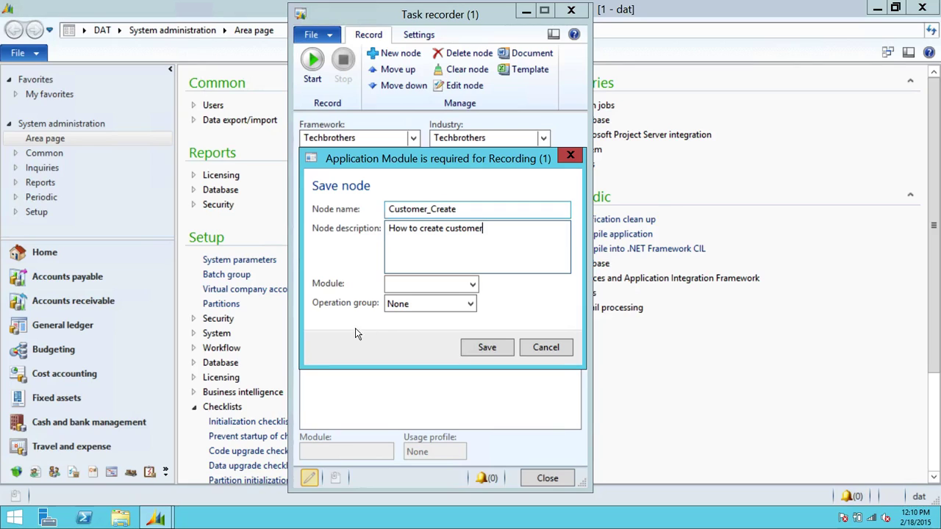
Assign the Customer module and the Supporting process operation group to the Customer_Create node and save it
click(473, 285)
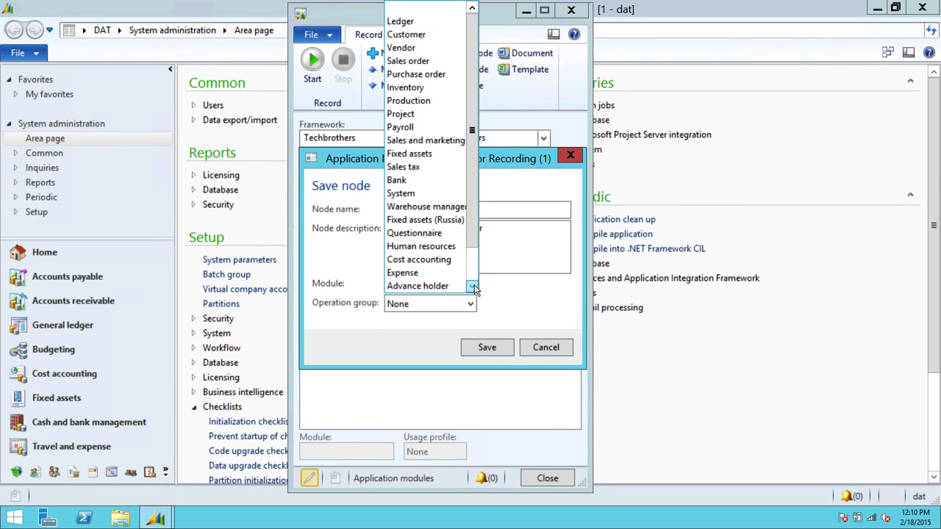
scroll(473, 176, down, 1)
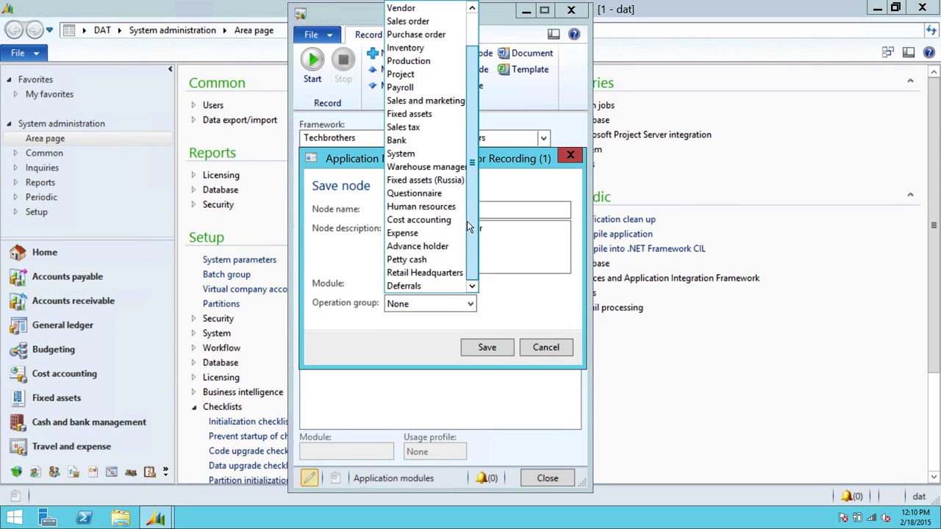
scroll(474, 151, up, 1)
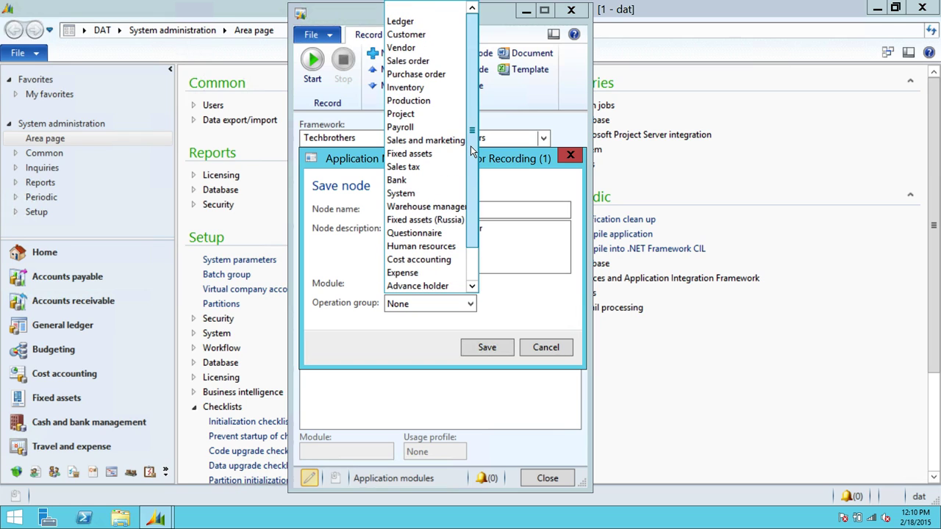
click(430, 42)
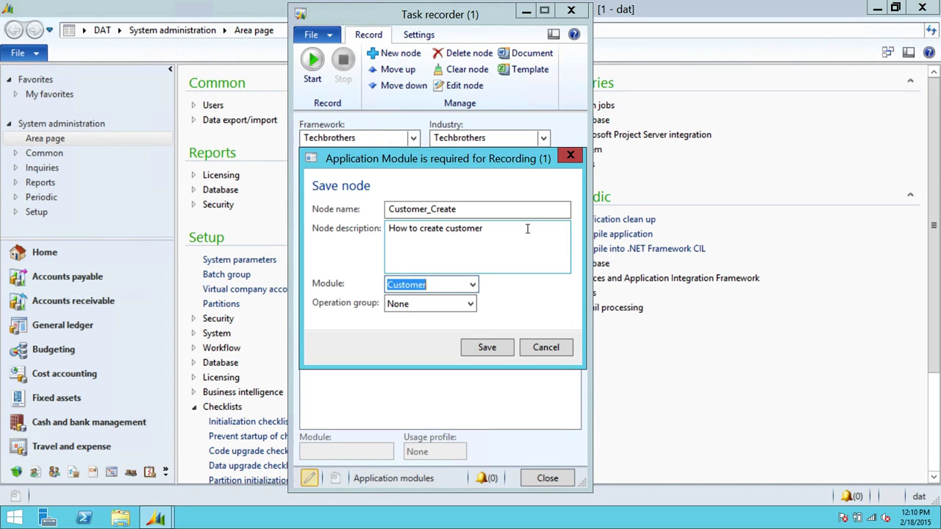
click(471, 304)
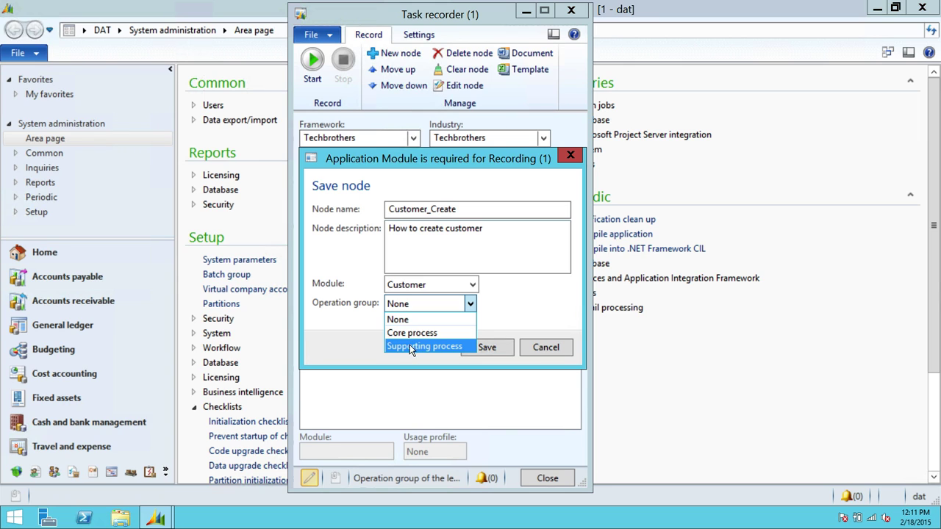
click(414, 348)
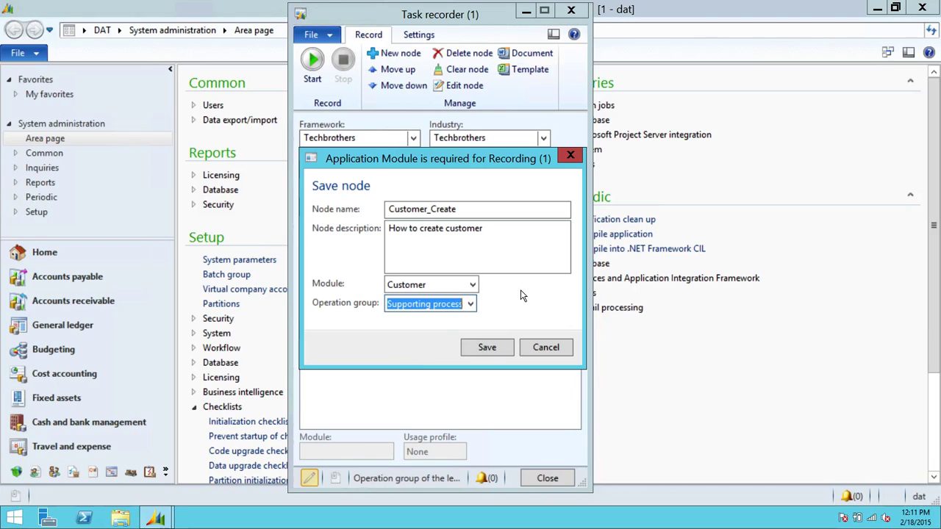
click(488, 348)
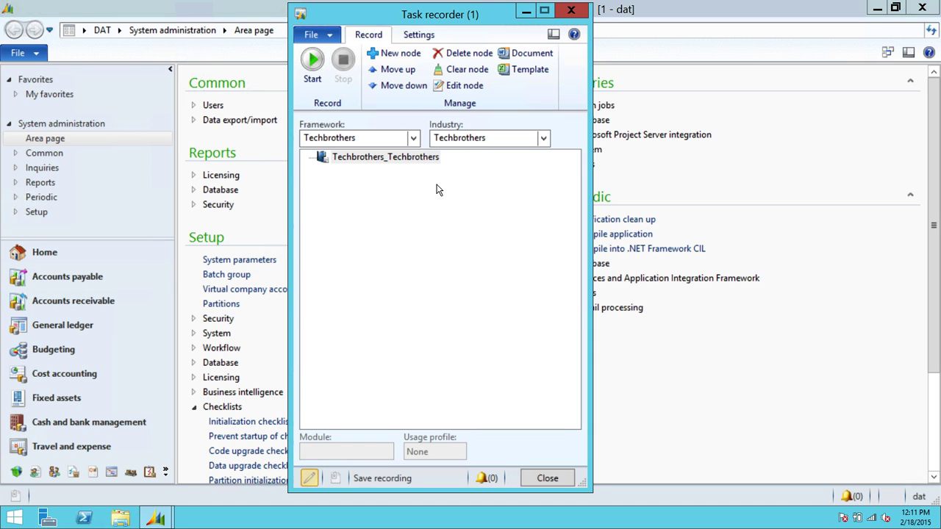
Try to create another node in the Task recorder, read the full Infolog message and close it
click(394, 53)
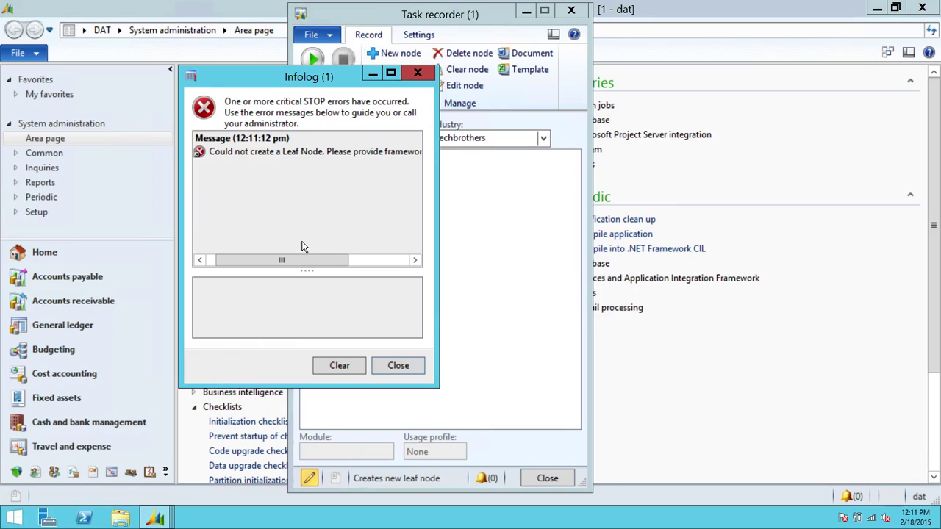
drag(291, 264, 240, 259)
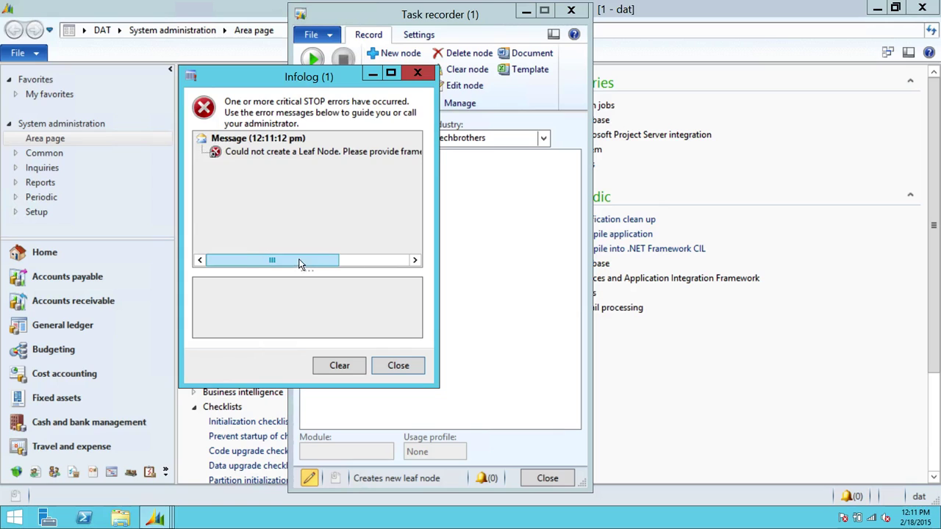
drag(300, 262, 363, 261)
click(408, 367)
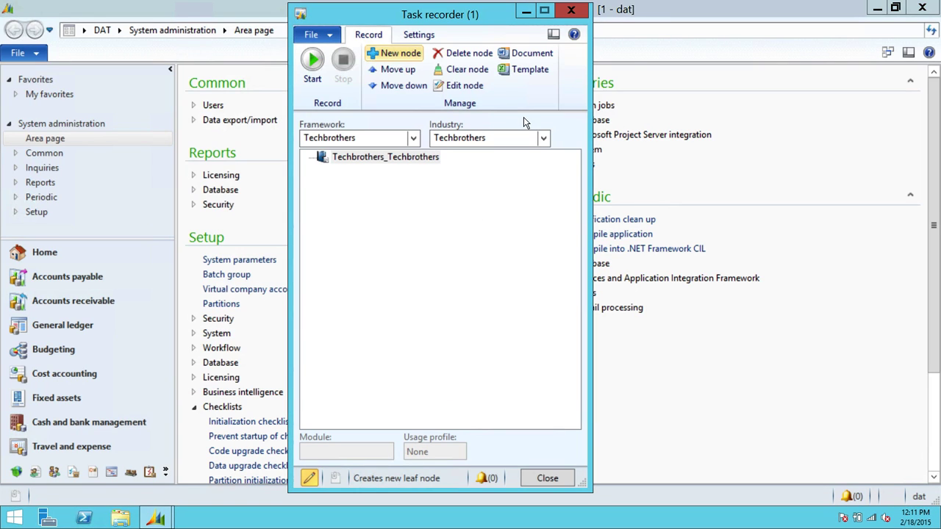
Set the sequence of hierarchy level 2 to 1 for the Techbrothers framework and close the hierarchy levels setup
click(426, 36)
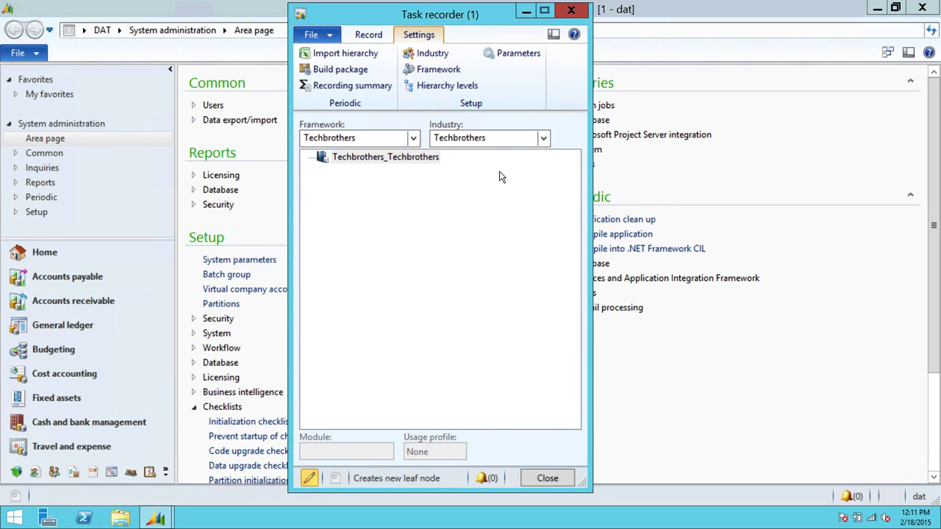
click(441, 85)
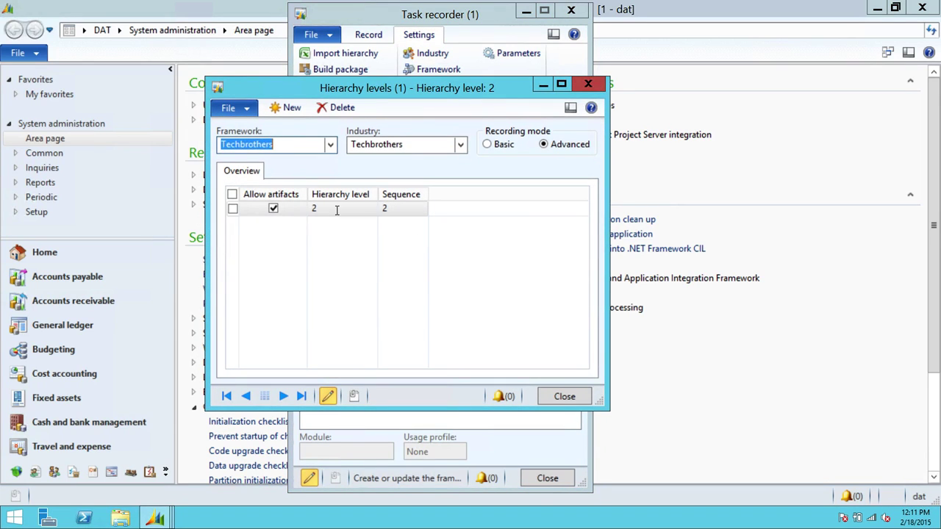
click(337, 210)
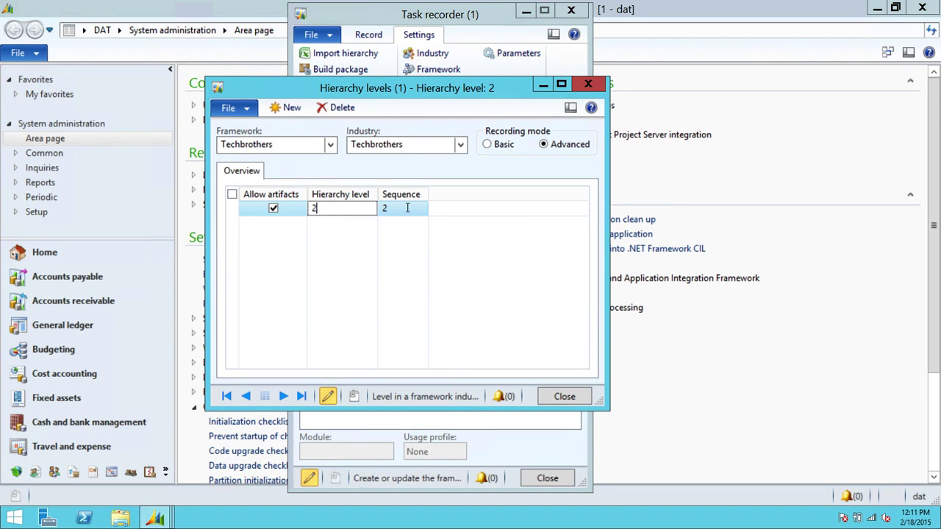
click(407, 209)
key(BackSpace)
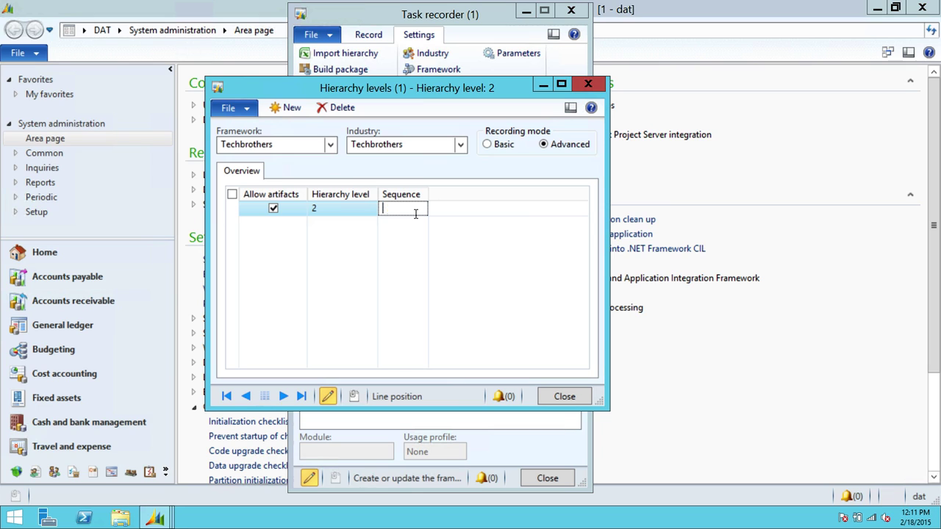
text(1)
click(573, 400)
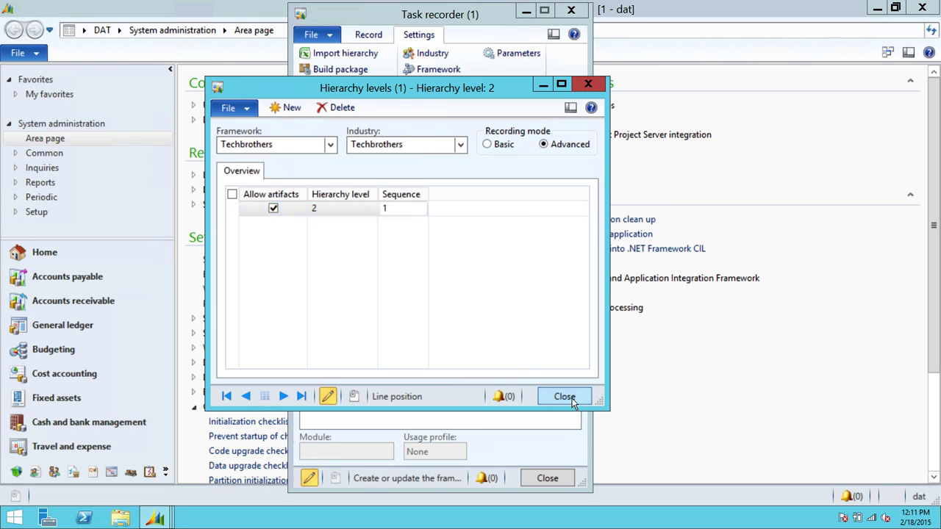
Choose the framework and industry Techbrothers again for recording and select the Techbrothers_Techbrothers node
click(369, 35)
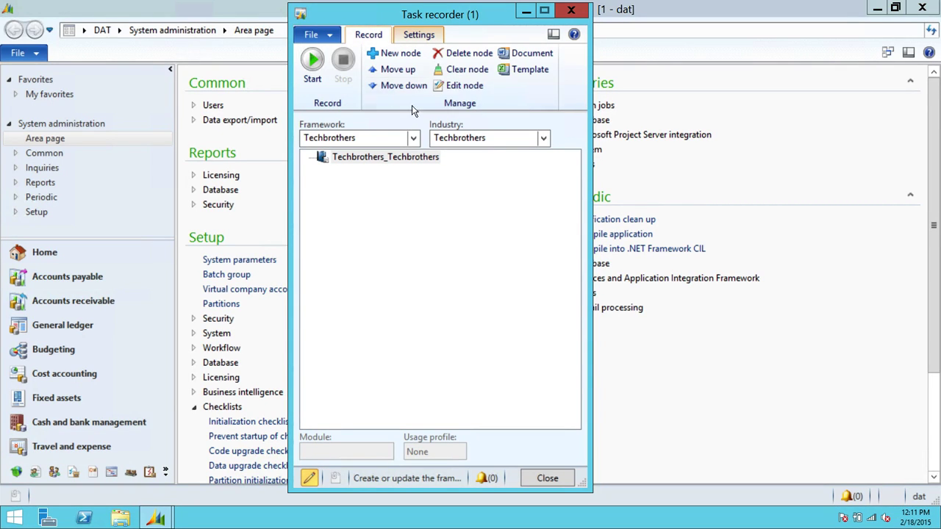
click(380, 160)
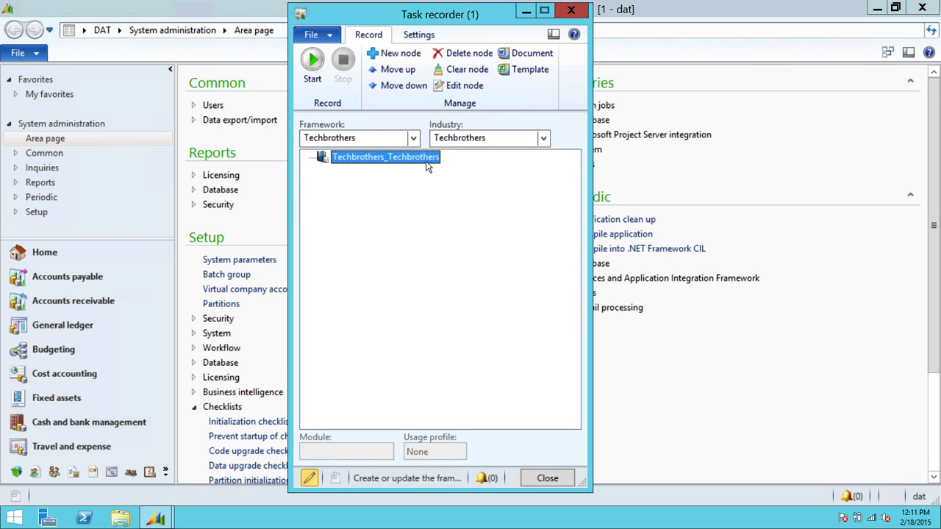
click(353, 172)
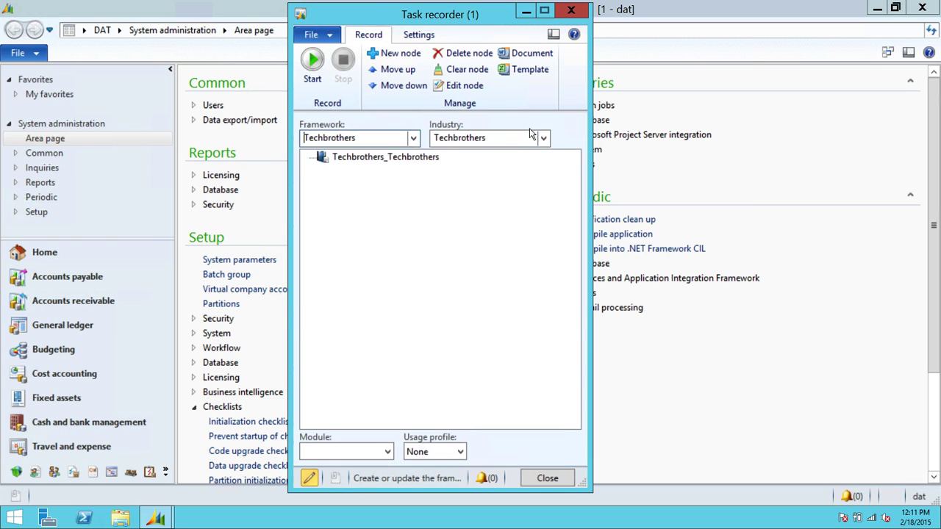
click(475, 179)
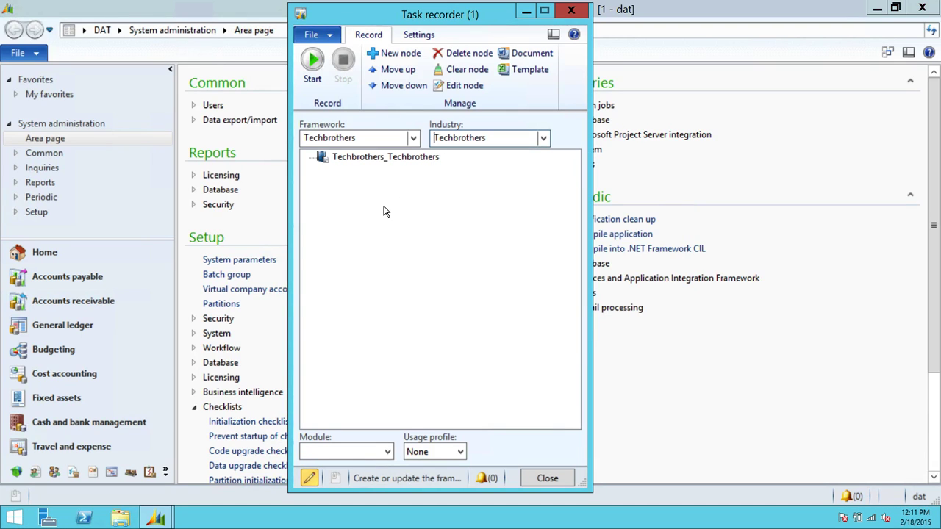
click(397, 159)
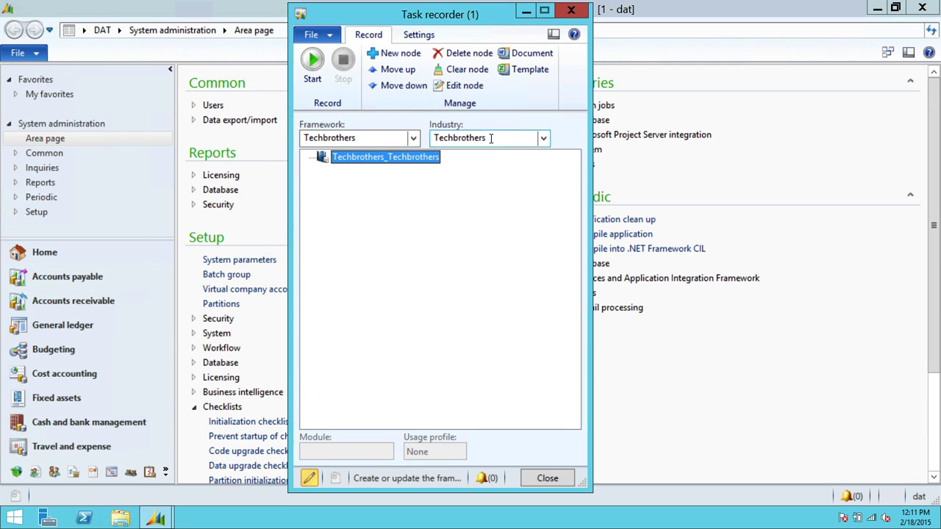
Check the industry setup and the framework setup of the Task recorder and close both
click(419, 35)
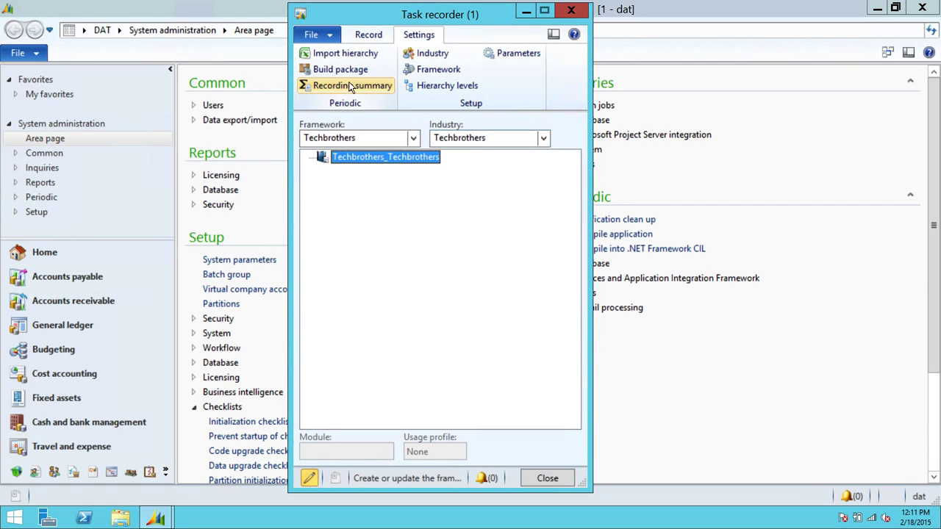
click(440, 55)
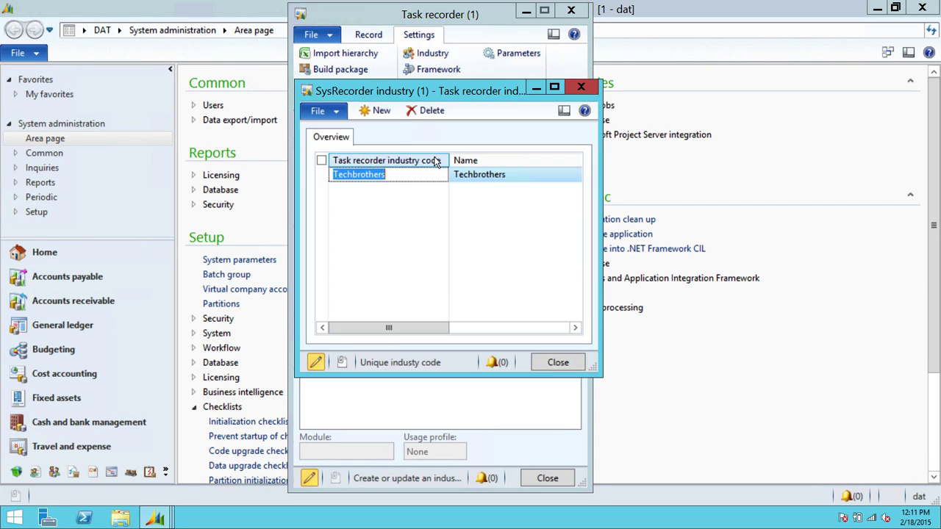
click(558, 363)
click(450, 72)
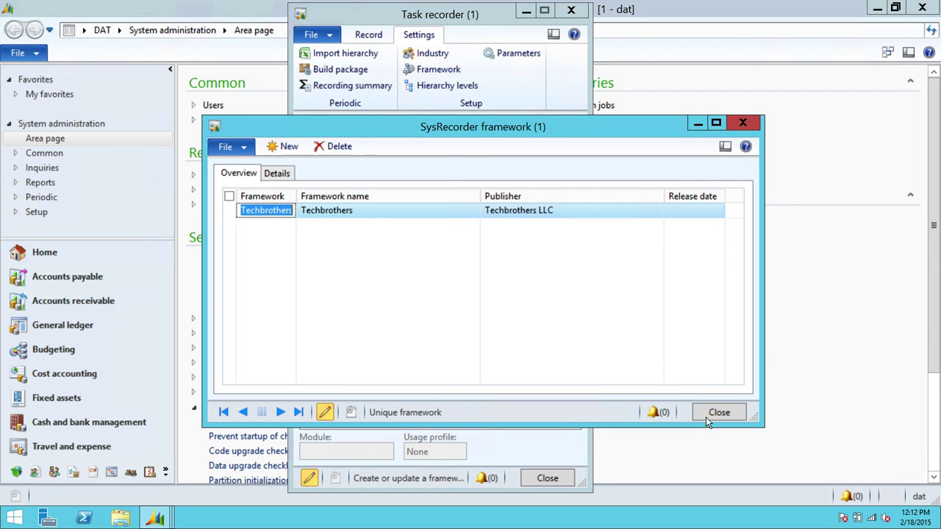
click(707, 415)
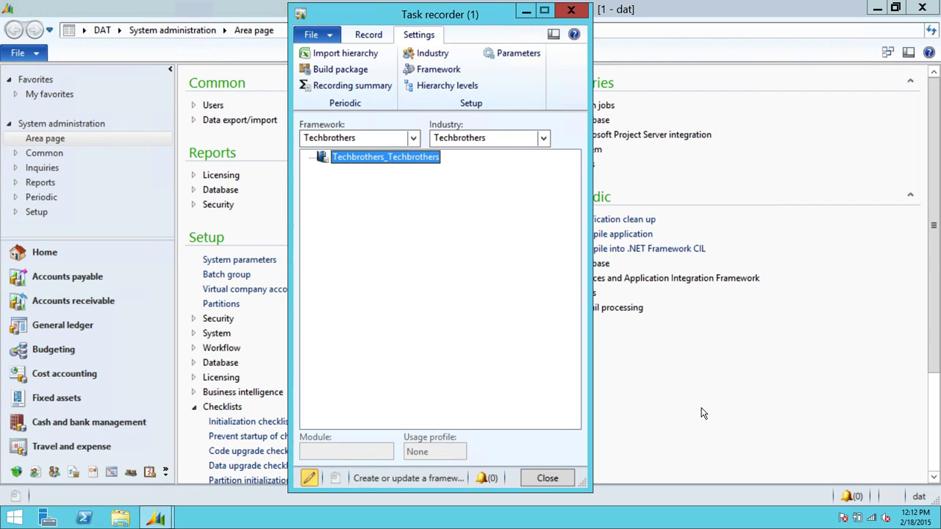
Reselect the industry Techbrothers and the framework Techbrothers to refresh the recording hierarchy
click(544, 138)
click(491, 170)
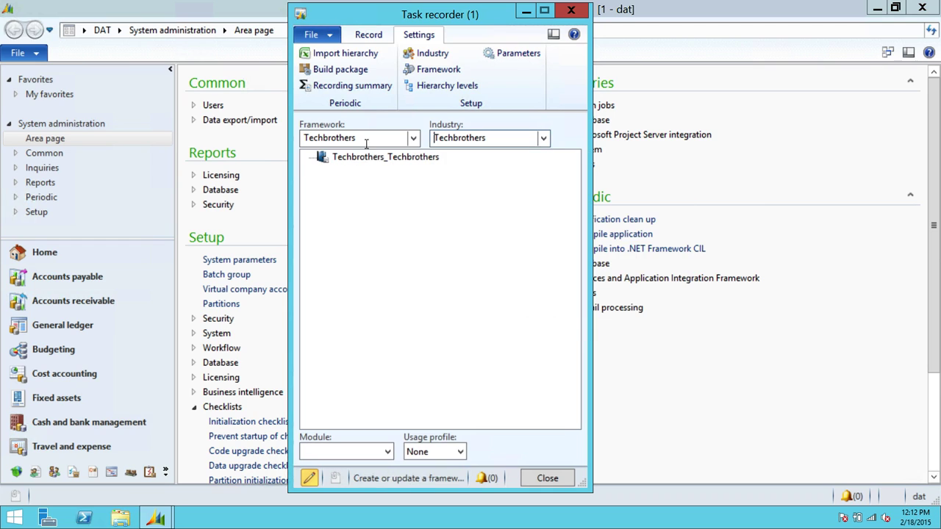
click(413, 138)
click(361, 174)
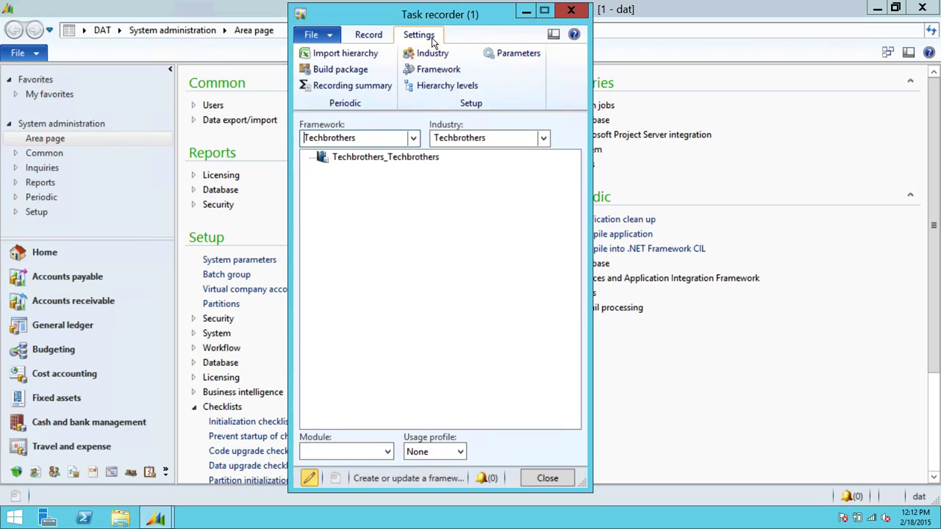
Create a new node under Techbrothers_Techbrothers and save it as Customer_Create with the Customer module and Supporting process operation group
click(381, 37)
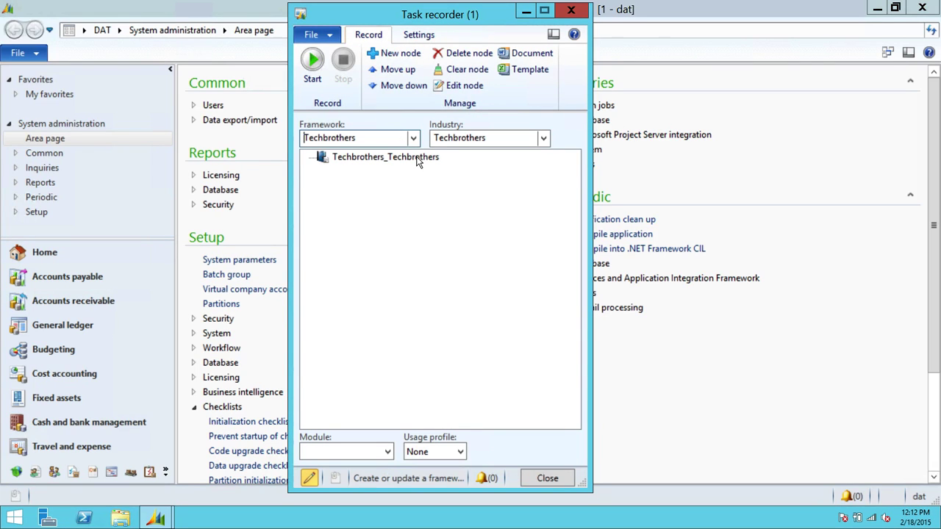
click(417, 159)
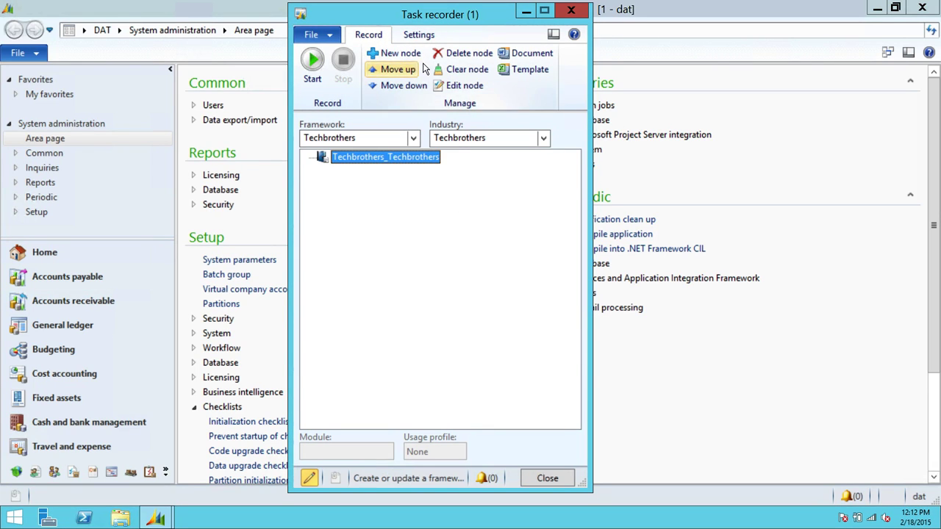
click(401, 53)
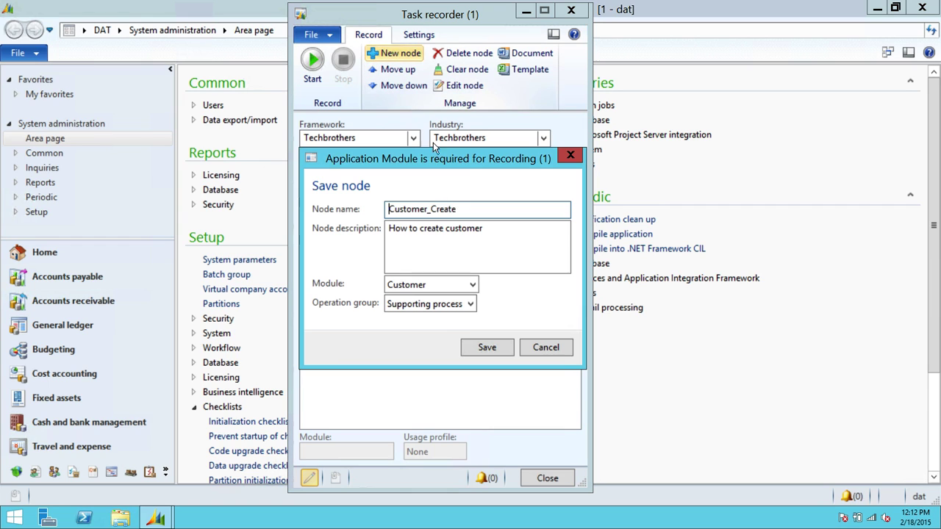
click(494, 349)
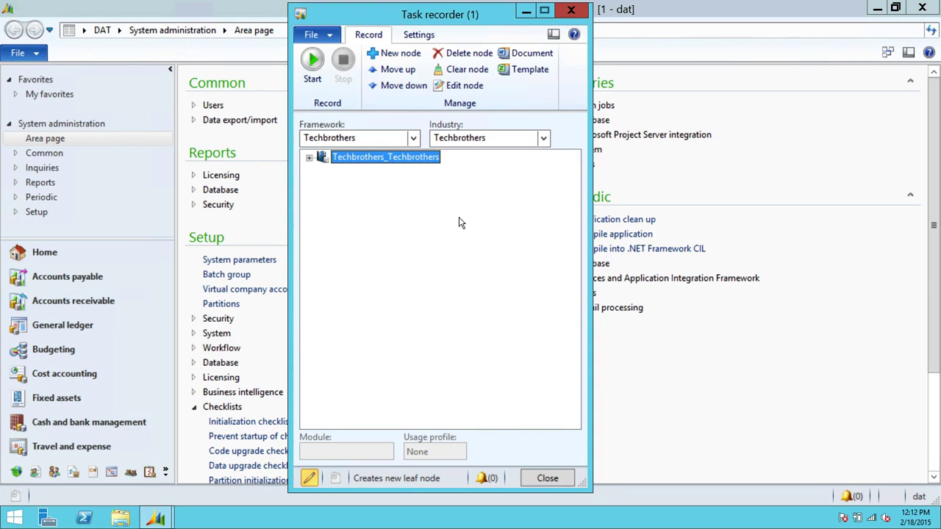
Expand Techbrothers_Techbrothers, select the Customer_Create node and set its usage profile to Transaction
click(310, 158)
click(394, 171)
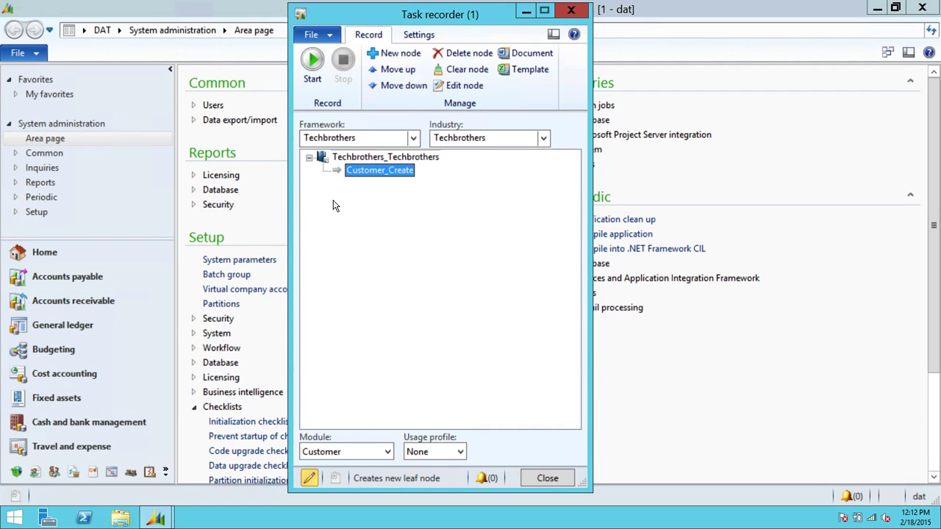
click(461, 452)
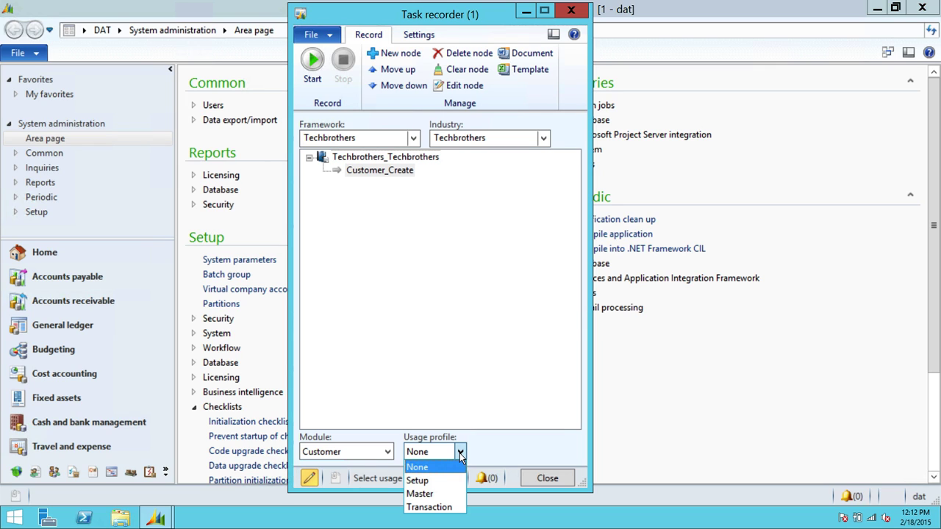
click(432, 507)
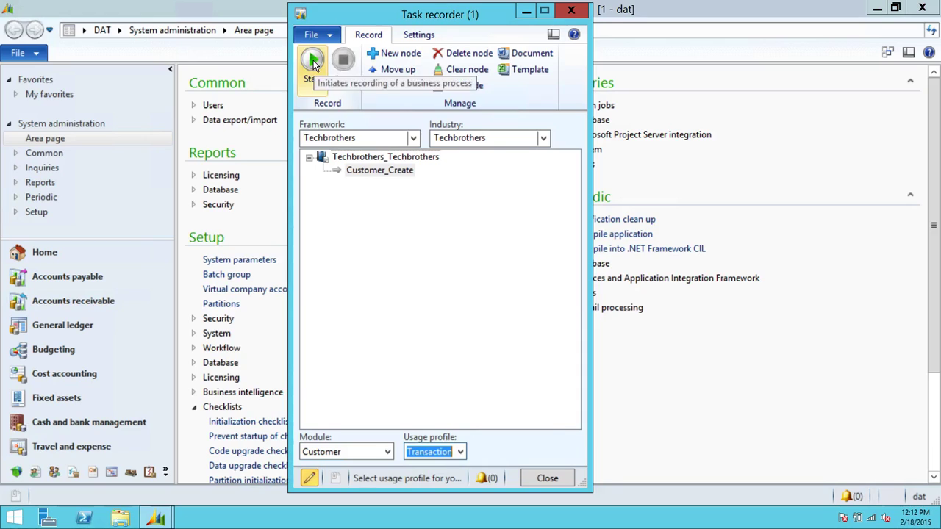
click(391, 236)
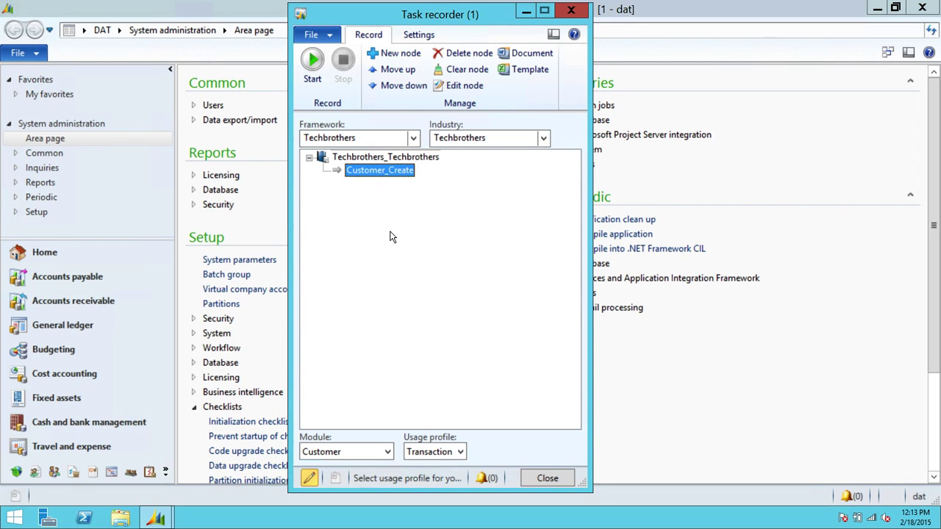
Start recording the Customer_Create node, and stop the recording from the restored Task recorder window
click(317, 72)
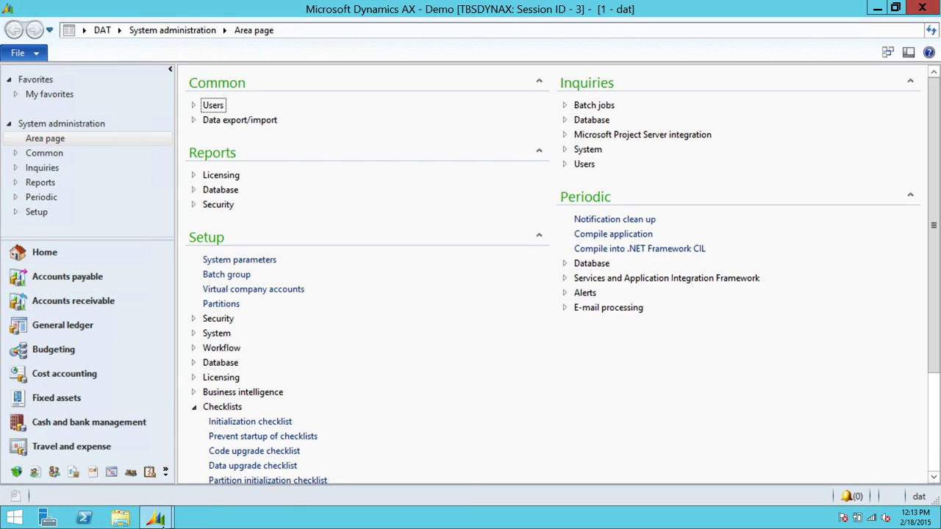
click(155, 518)
click(220, 457)
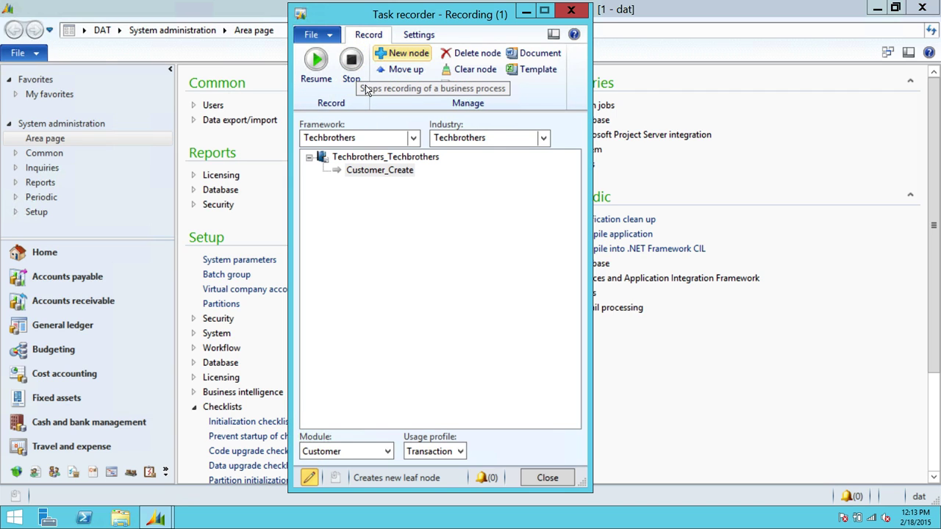
click(353, 66)
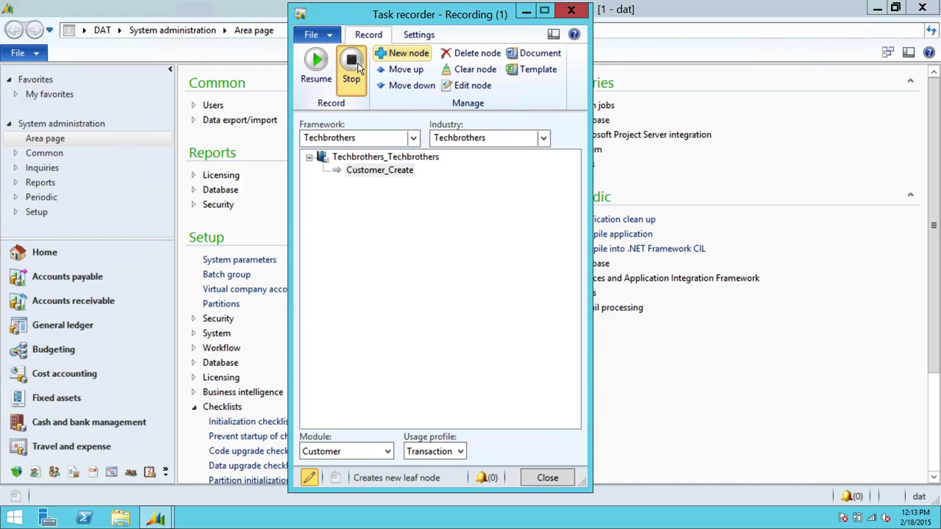